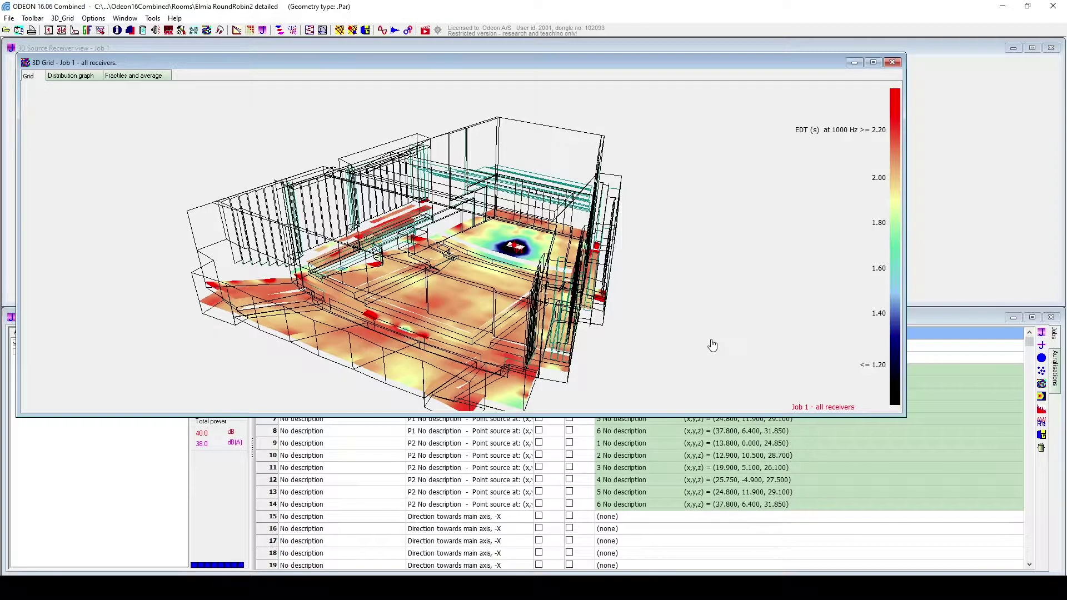
Shrink the EDT 3D grid window so the source–receiver view of the hall shows beside it.
{"action": "key", "text": "ctrl+v"}
{"action": "left_click_drag", "start_coordinate": [900, 412], "coordinate": [412, 310]}
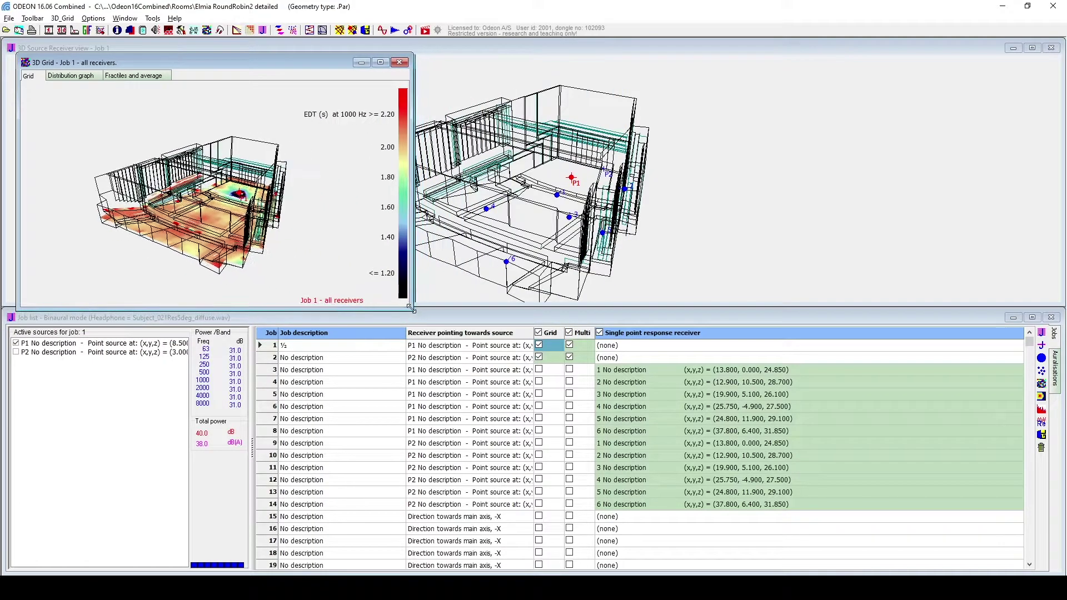
Zoom and turn the hall view, then paste the EDT grid image into the blank Word page.
{"action": "scroll", "coordinate": [330, 272], "scroll_direction": "up", "scroll_amount": 2}
{"action": "scroll", "coordinate": [343, 272], "scroll_direction": "up", "scroll_amount": 2}
{"action": "left_click_drag", "start_coordinate": [343, 272], "coordinate": [368, 283]}
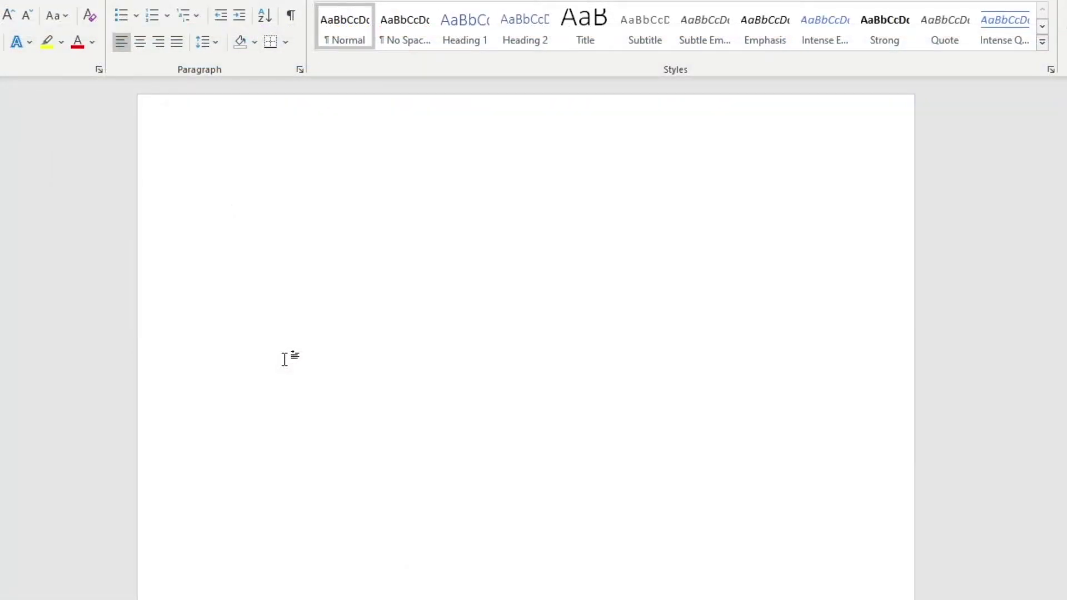
{"action": "key", "text": "ctrl+v"}
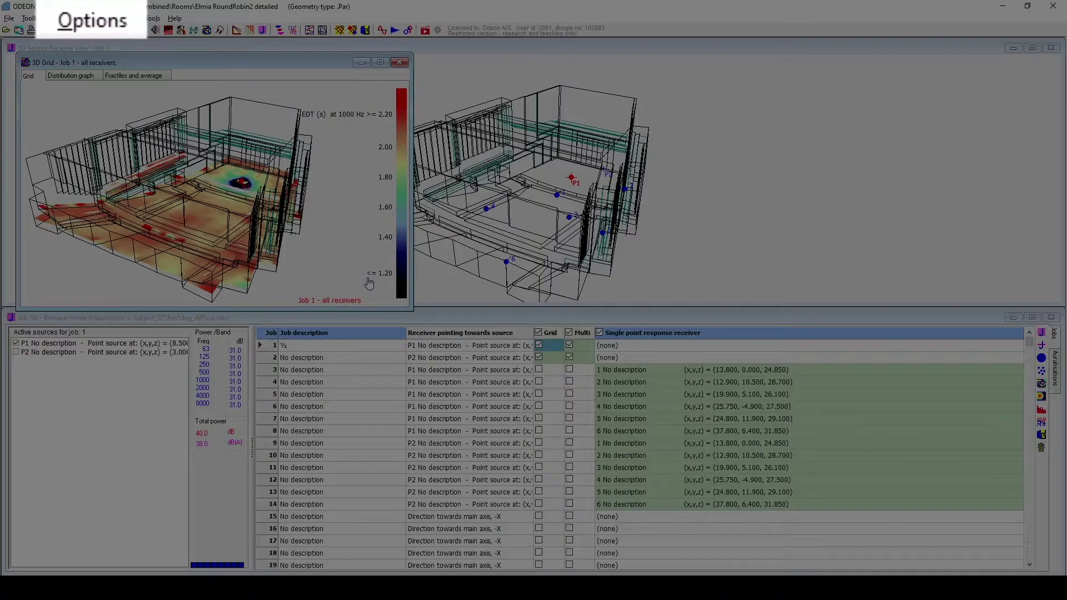
Show Program setup's Graphics exchange settings: clipboard destination, PNG, 500 × 400 pixels.
{"action": "left_click", "coordinate": [131, 25]}
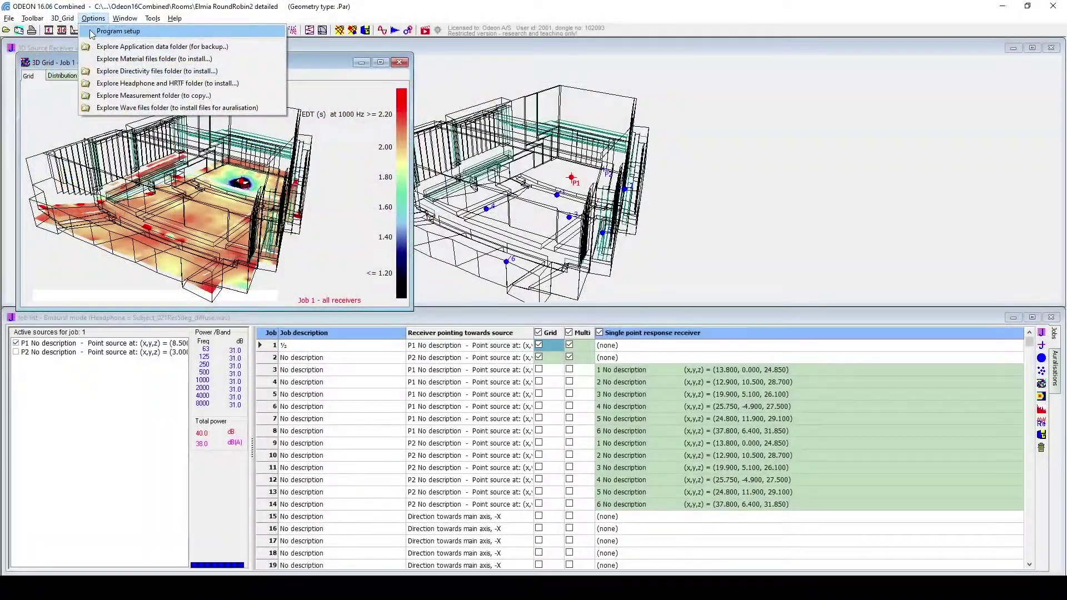
{"action": "left_click", "coordinate": [91, 33]}
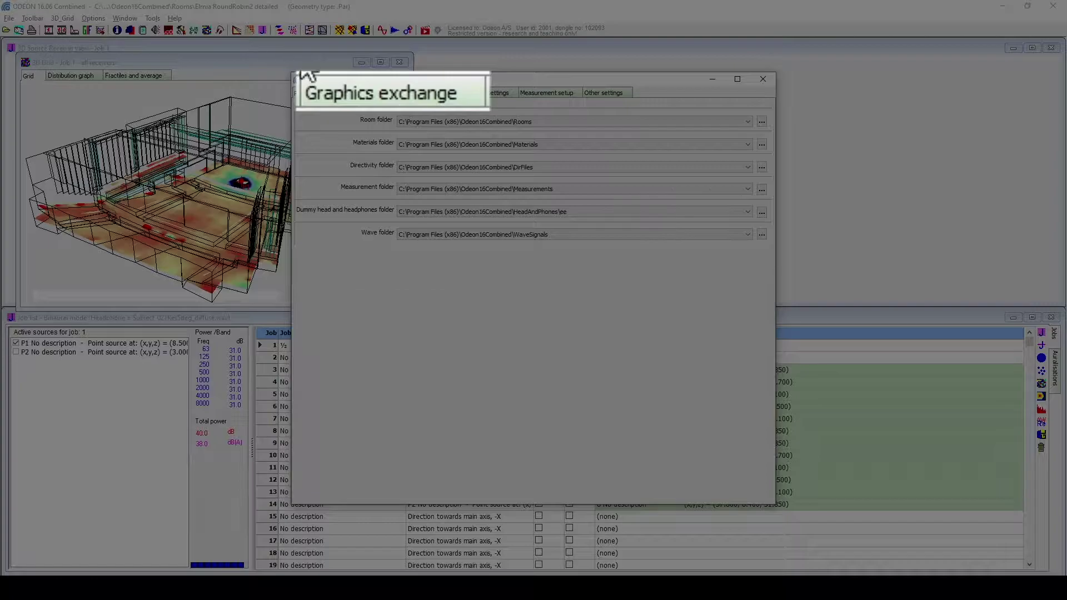
{"action": "left_click", "coordinate": [401, 94]}
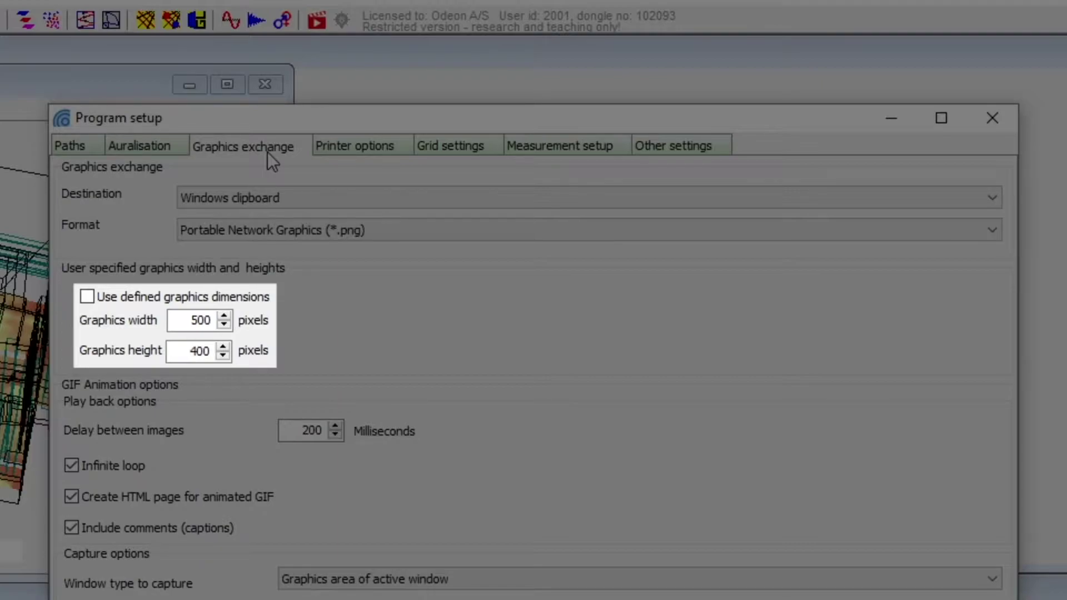
Enable the fixed 500 × 400 pixel graphics size, keeping Windows clipboard as the destination.
{"action": "left_click", "coordinate": [191, 300]}
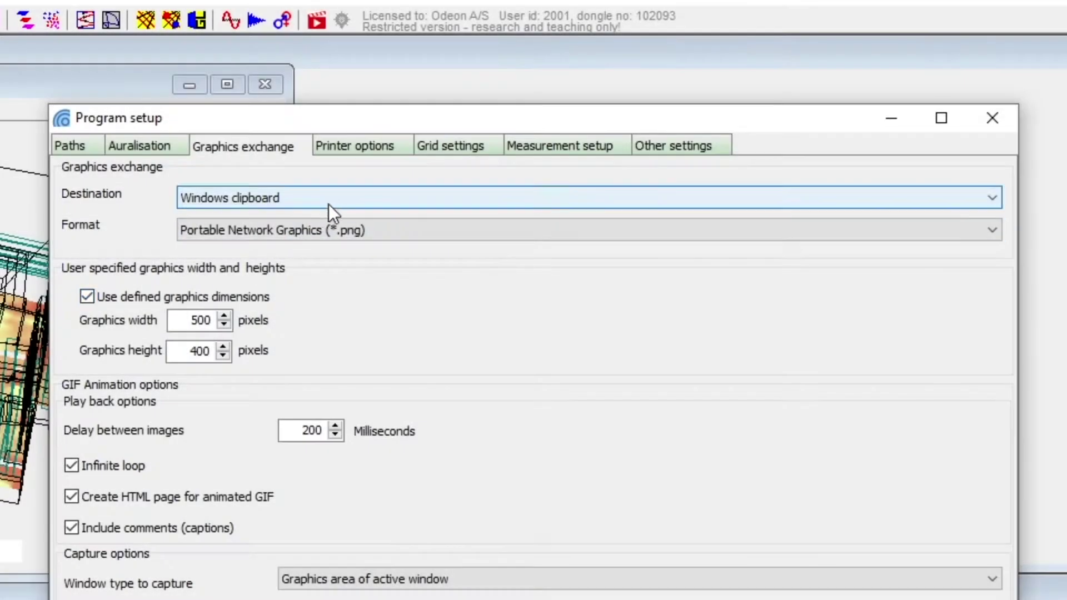
{"action": "left_click", "coordinate": [335, 198]}
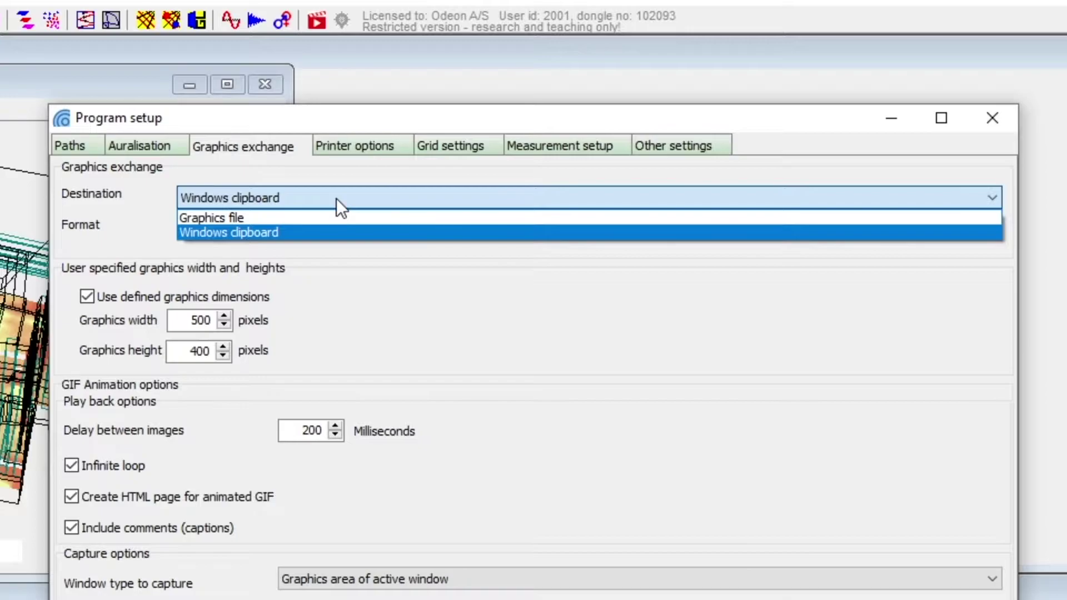
{"action": "left_click", "coordinate": [335, 198]}
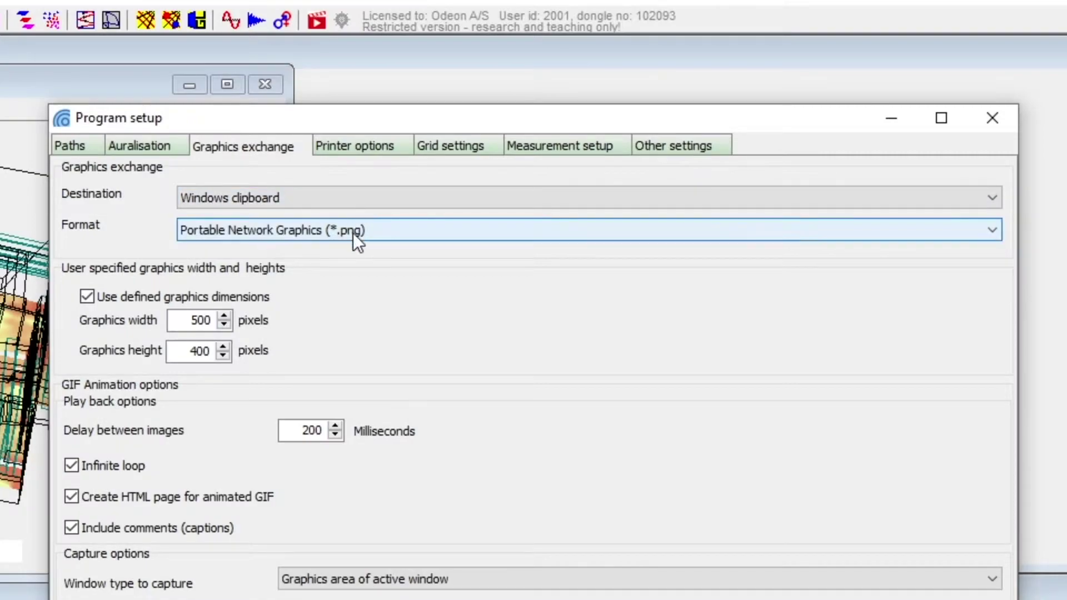
Review the export image Format list, keeping PNG.
{"action": "left_click", "coordinate": [352, 232]}
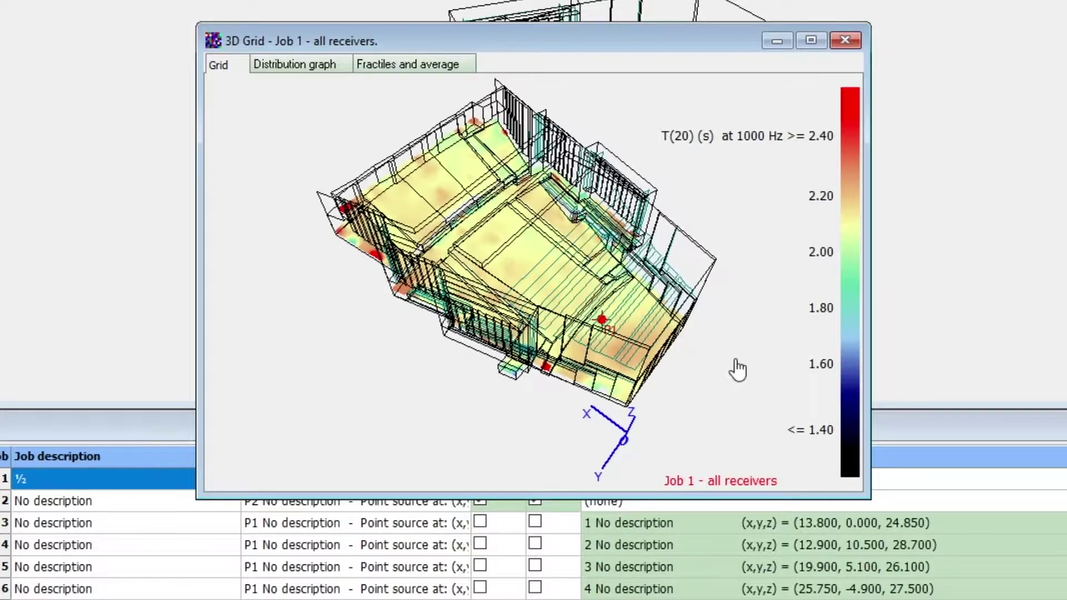
Rotate the T(20) hall model slightly, zoom in and back out, and bring up the job list.
{"action": "mouse_move", "coordinate": [737, 369]}
{"action": "left_mouse_down"}
{"action": "mouse_move", "coordinate": [686, 353]}
{"action": "mouse_move", "coordinate": [732, 352]}
{"action": "left_mouse_up"}
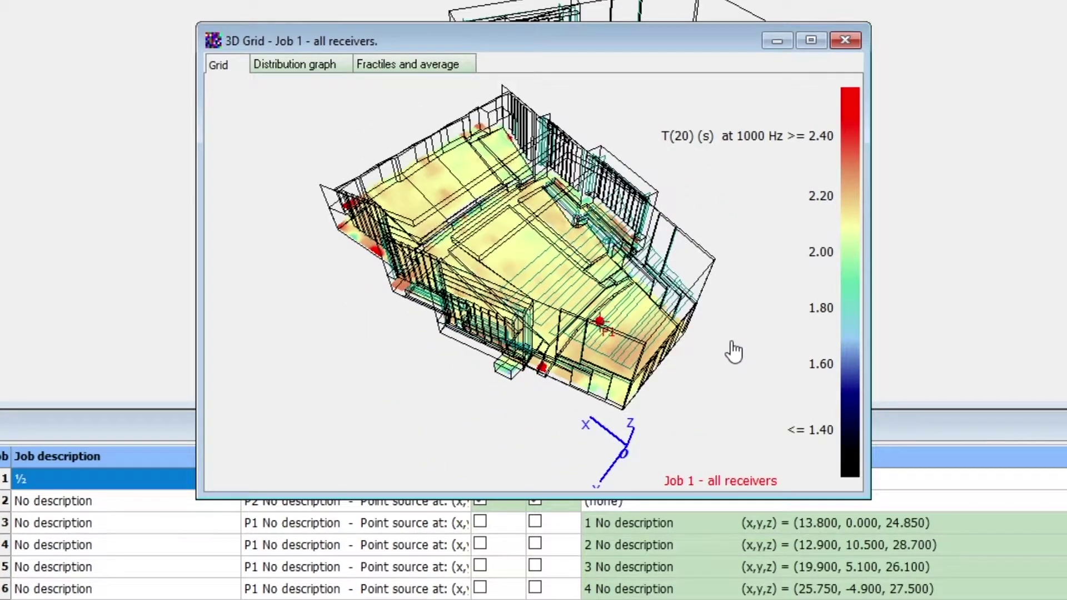
{"action": "mouse_move", "coordinate": [728, 352]}
{"action": "left_mouse_down"}
{"action": "mouse_move", "coordinate": [633, 357]}
{"action": "mouse_move", "coordinate": [805, 357]}
{"action": "mouse_move", "coordinate": [709, 354]}
{"action": "left_mouse_up"}
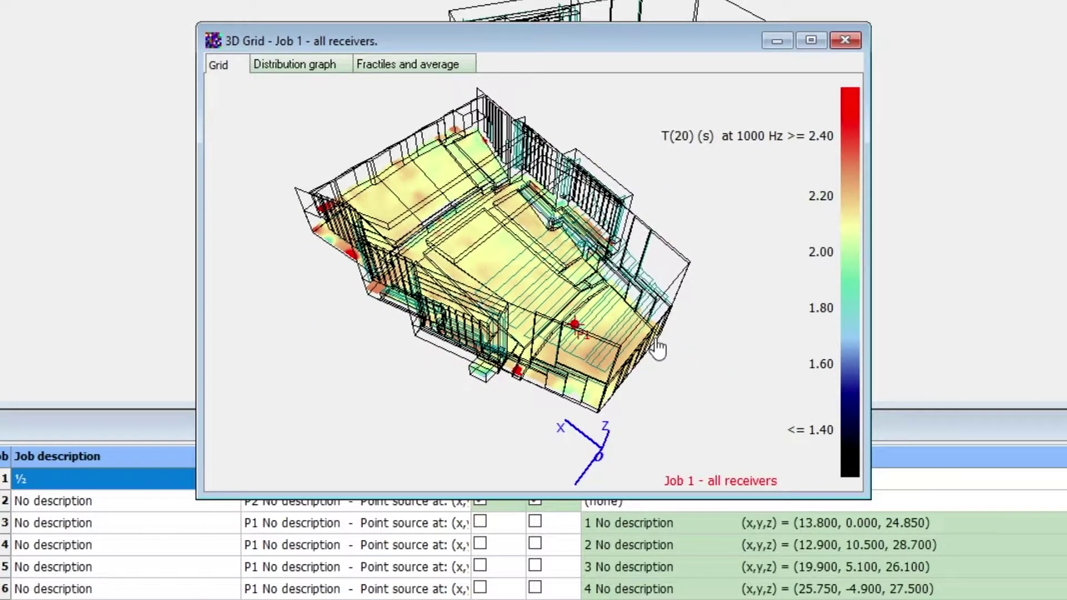
{"action": "scroll", "coordinate": [647, 347], "scroll_direction": "up", "scroll_amount": 2}
{"action": "scroll", "coordinate": [647, 347], "scroll_direction": "up", "scroll_amount": 2}
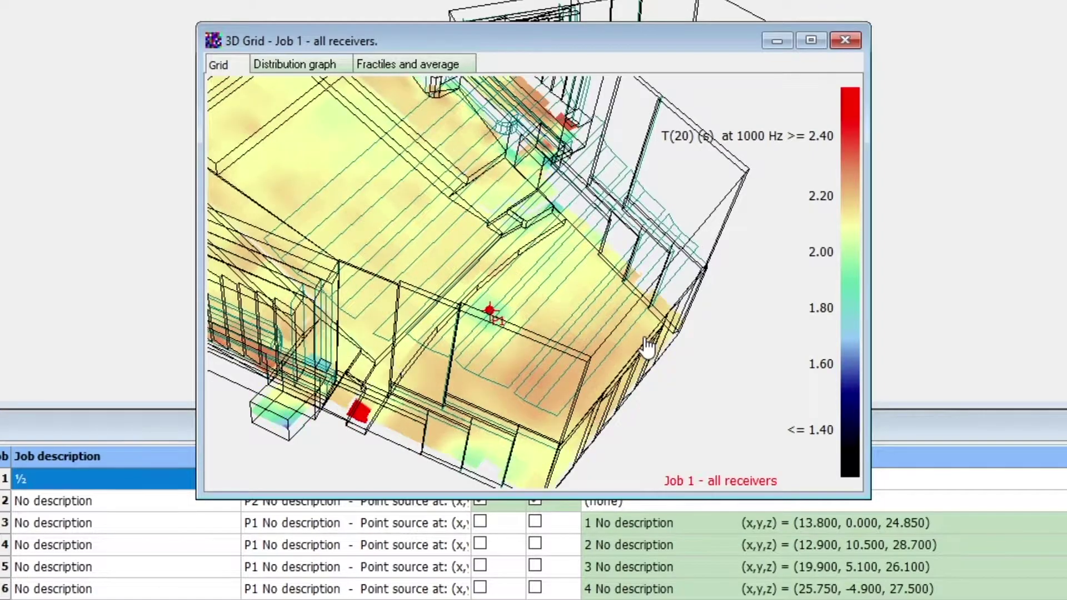
{"action": "scroll", "coordinate": [647, 347], "scroll_direction": "down", "scroll_amount": 2}
{"action": "scroll", "coordinate": [647, 347], "scroll_direction": "down", "scroll_amount": 2}
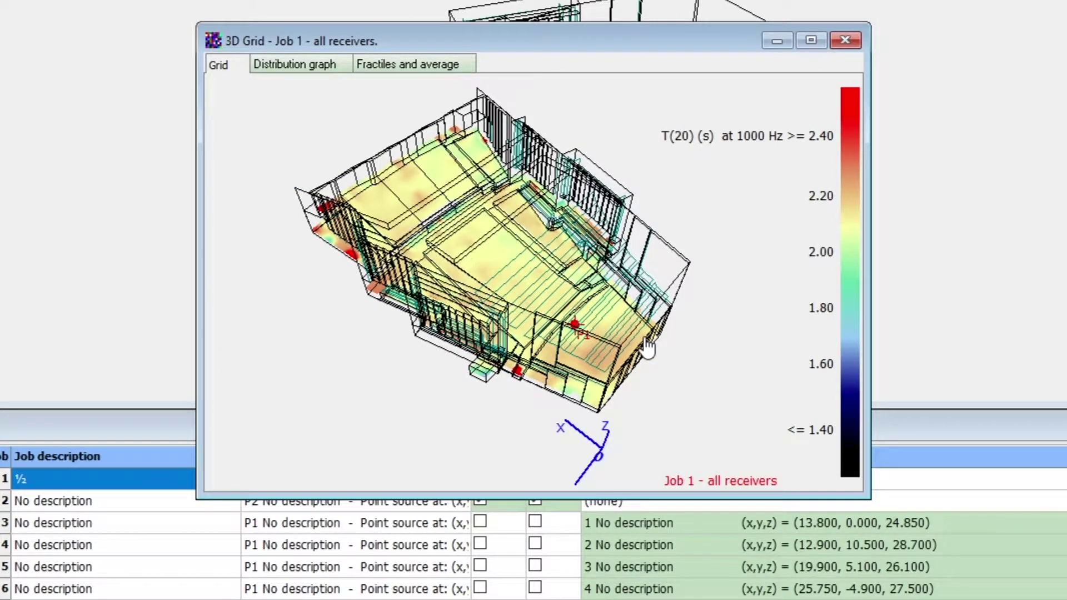
{"action": "key", "text": "s"}
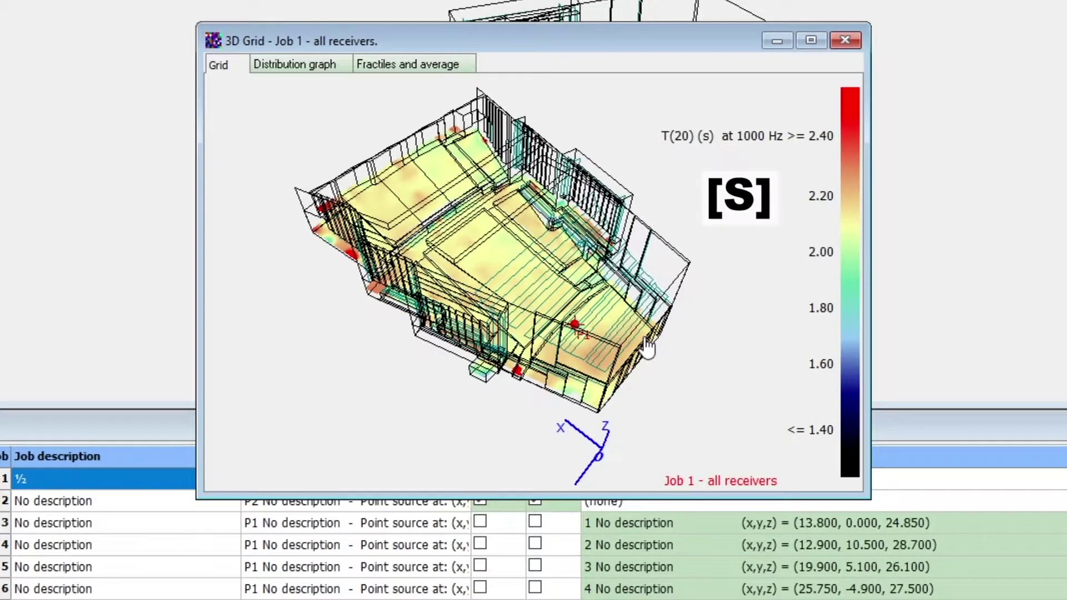
{"action": "key", "text": "s"}
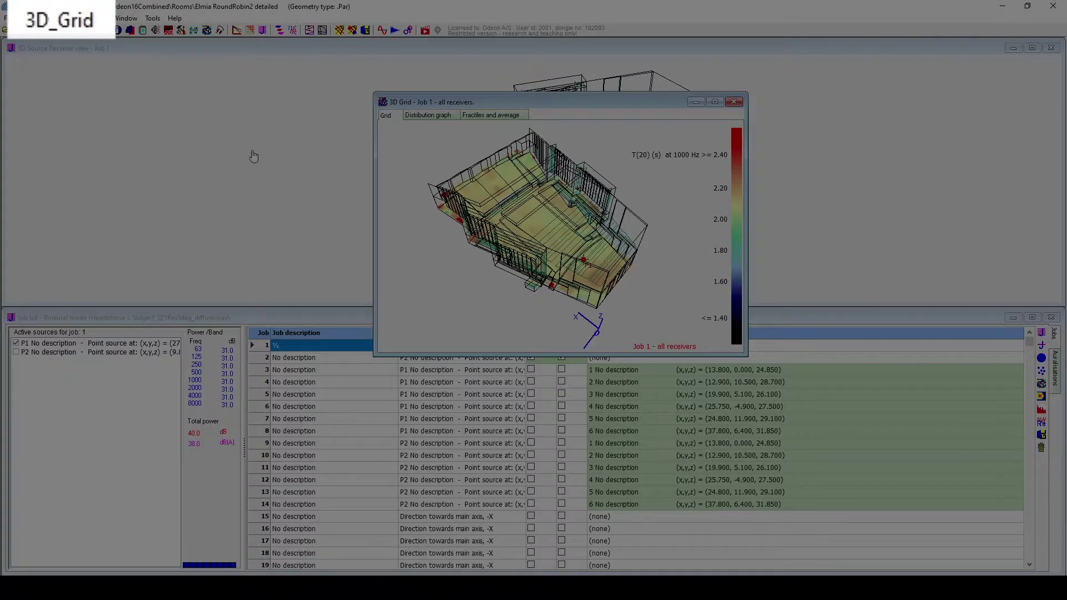
{"action": "left_click", "coordinate": [88, 27]}
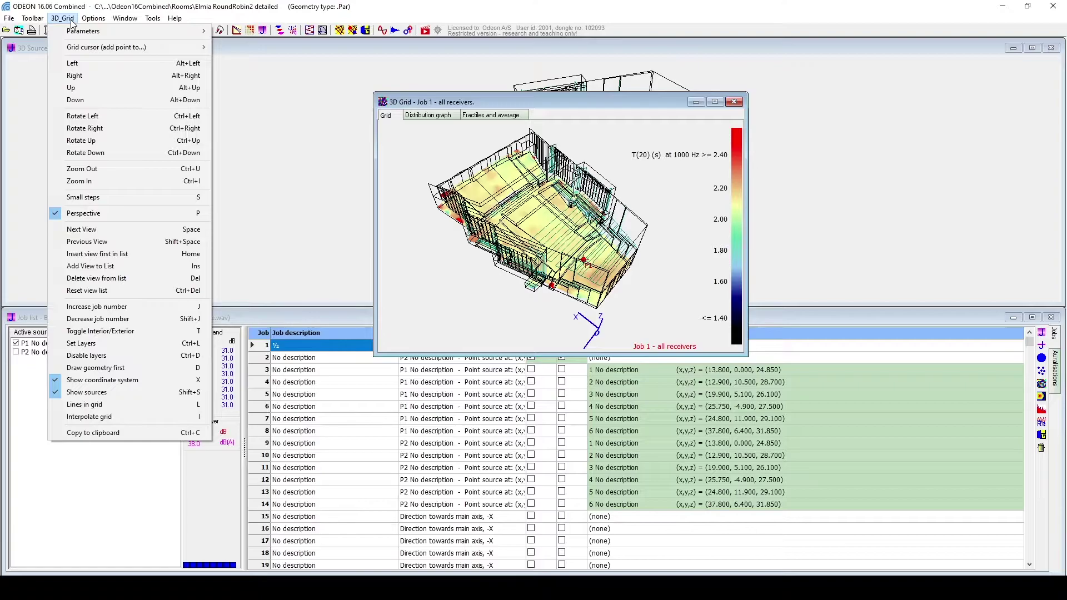
{"action": "left_click", "coordinate": [71, 21]}
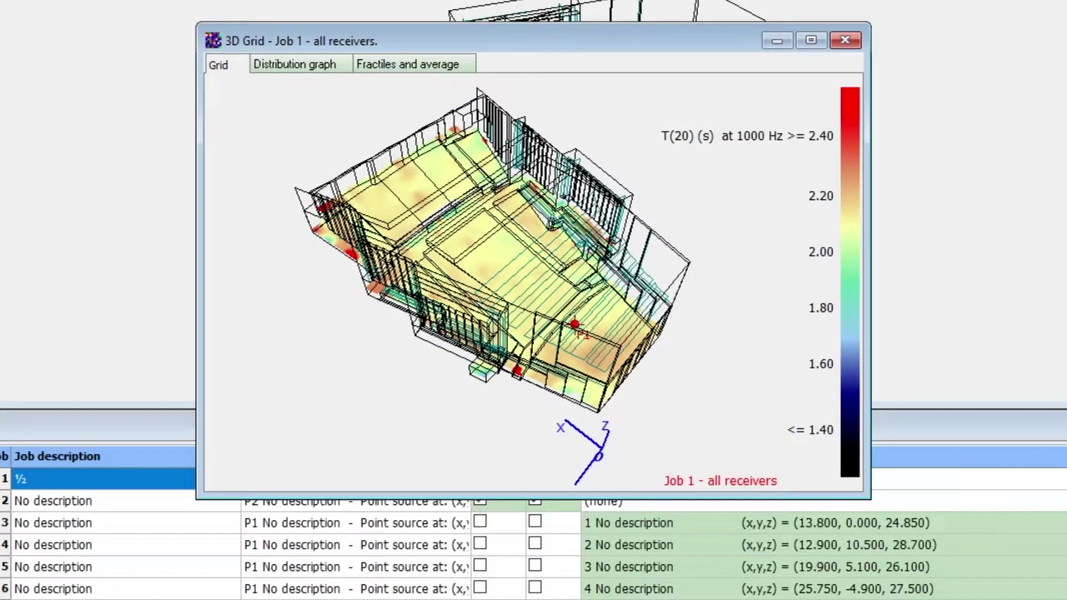
Store the current 3D perspective as a saved view and cycle through side and plan views.
{"action": "key", "text": "Insert"}
{"action": "key", "text": "space"}
{"action": "key", "text": "space"}
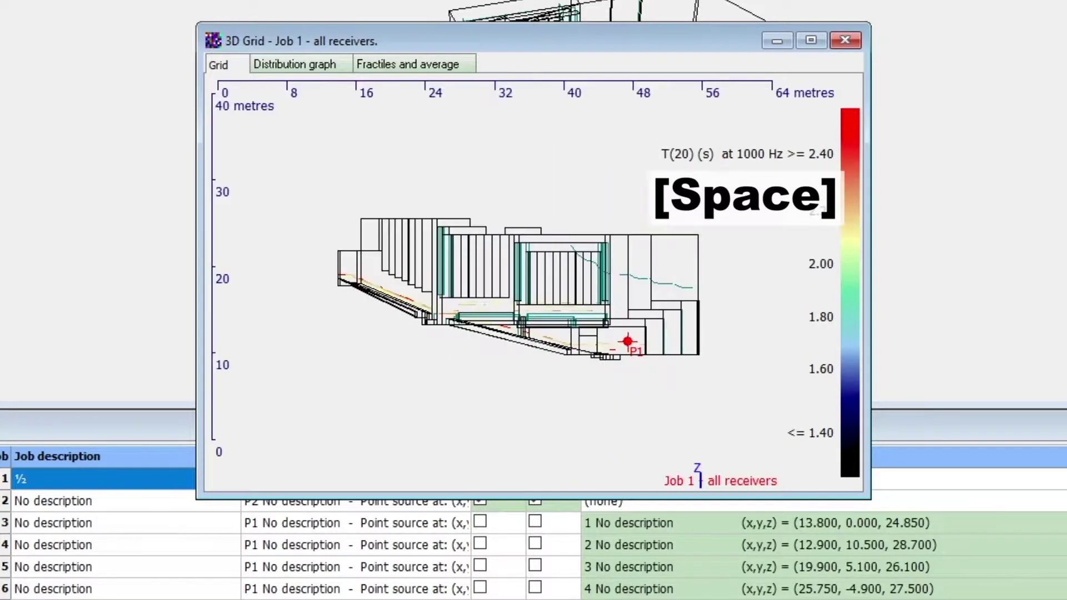
{"action": "key", "text": "space"}
{"action": "key", "text": "space"}
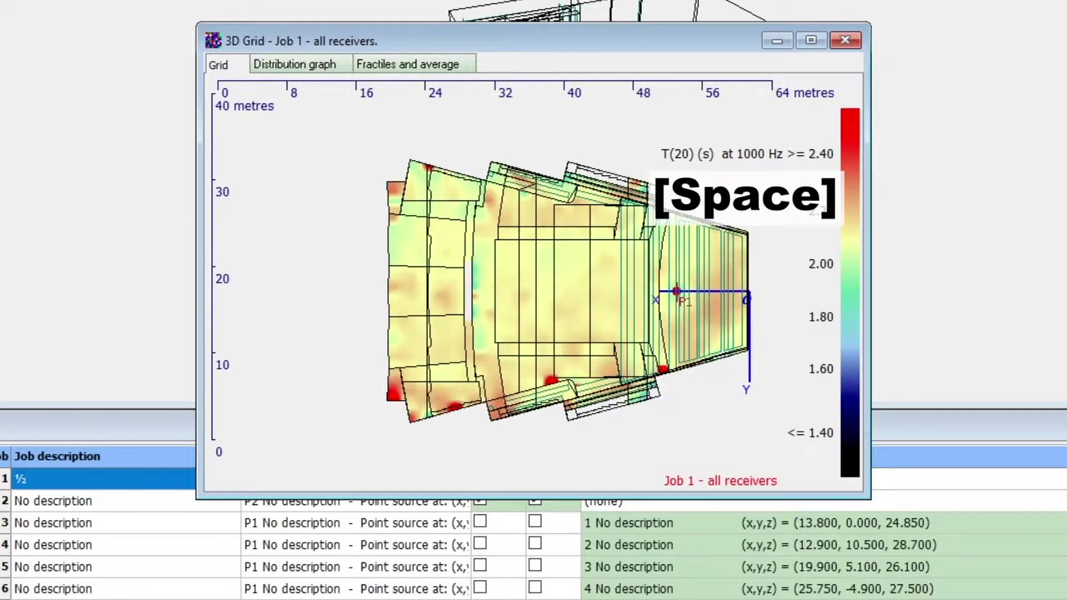
{"action": "key", "text": "space"}
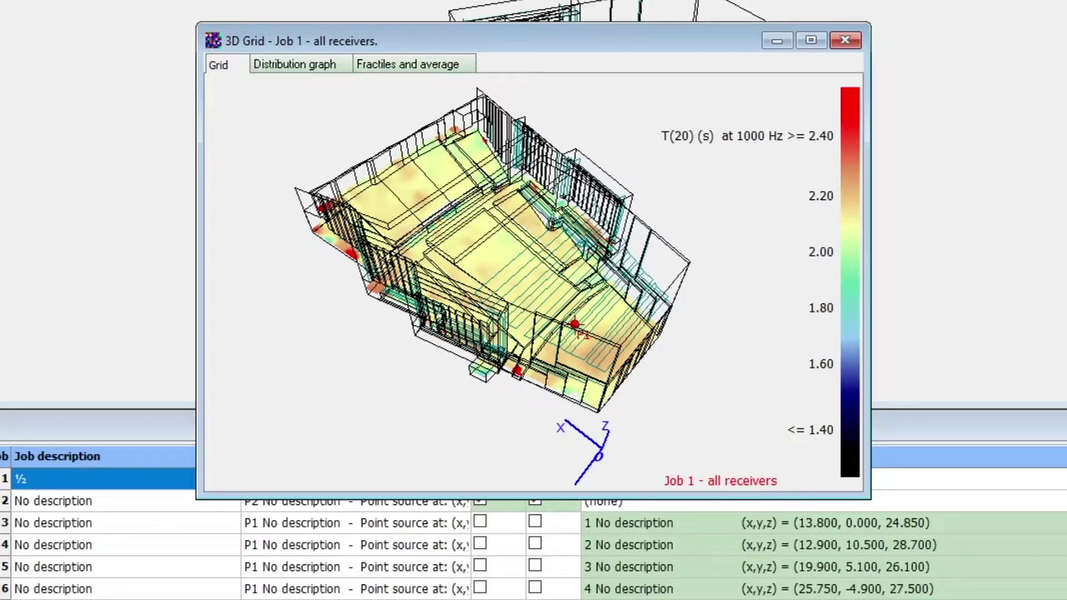
{"action": "key", "text": "d"}
{"action": "key", "text": "d"}
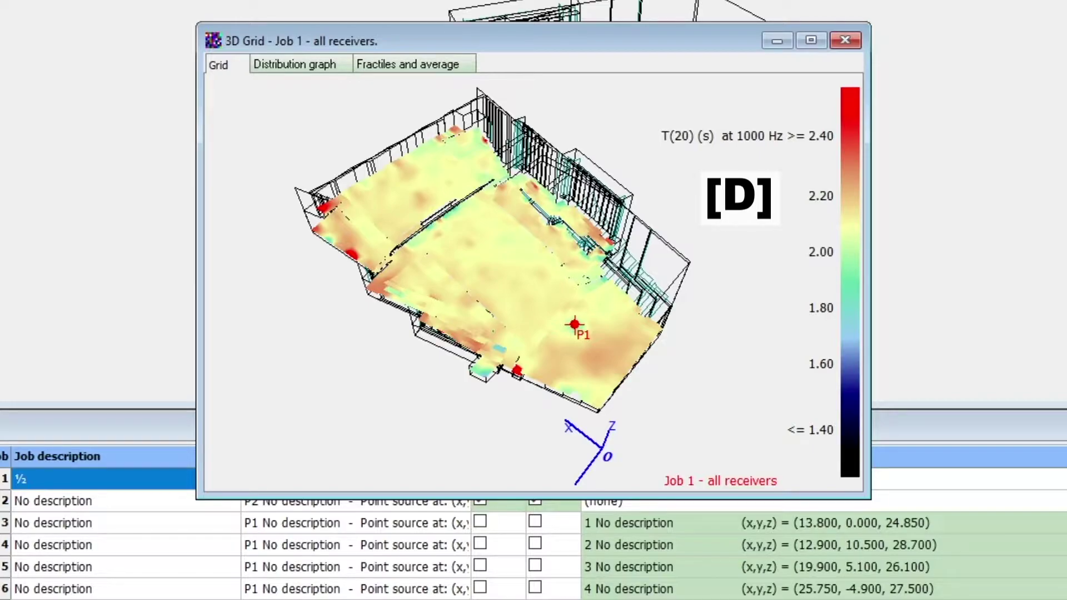
{"action": "key", "text": "d"}
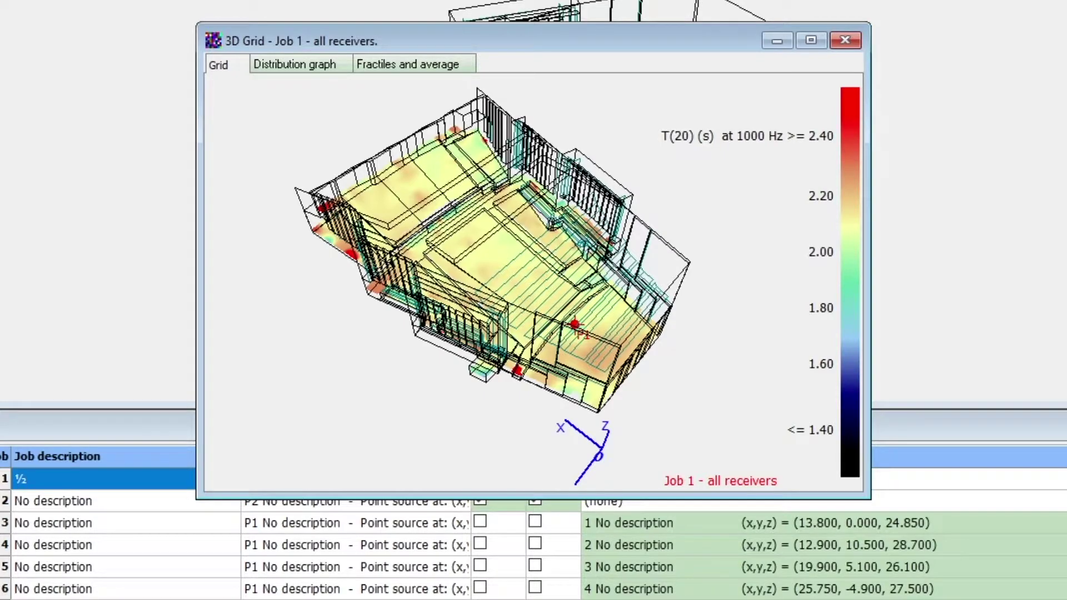
{"action": "key", "text": "t"}
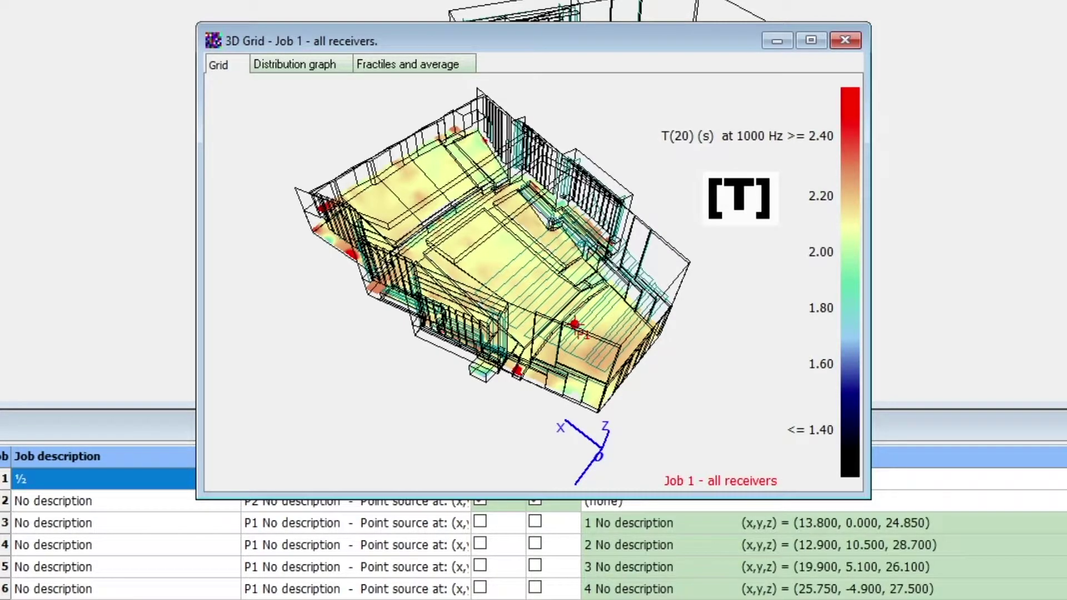
{"action": "key", "text": "t"}
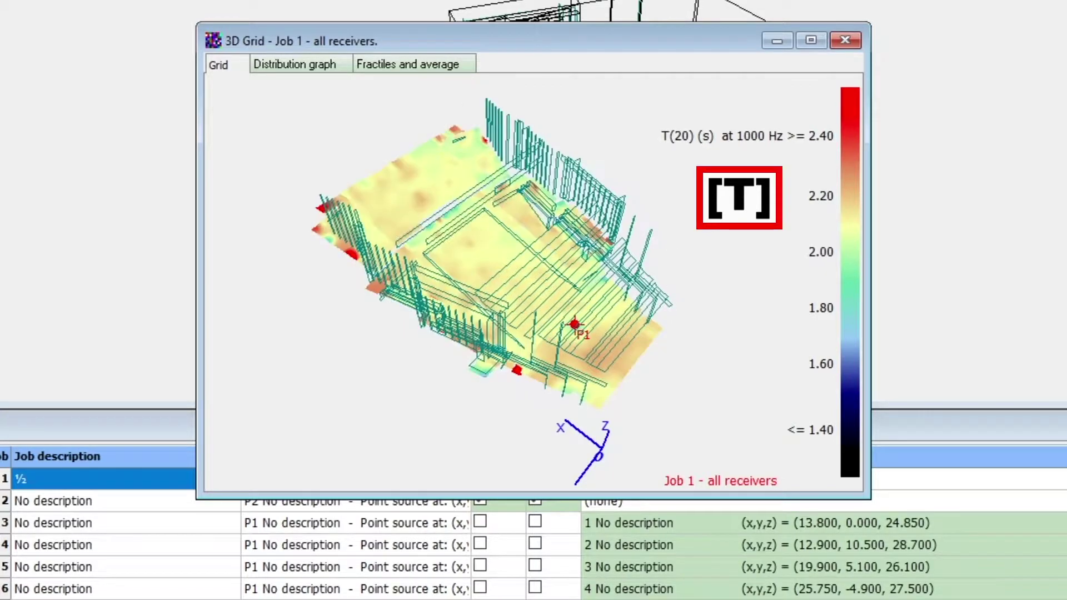
{"action": "key", "text": "t"}
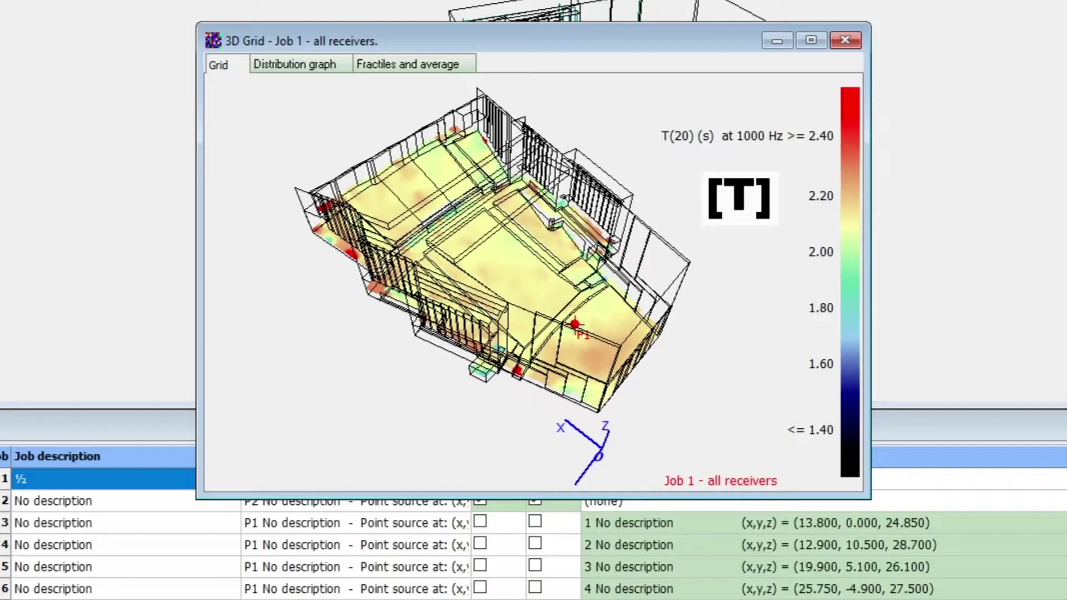
{"action": "key", "text": "t"}
{"action": "key", "text": "t"}
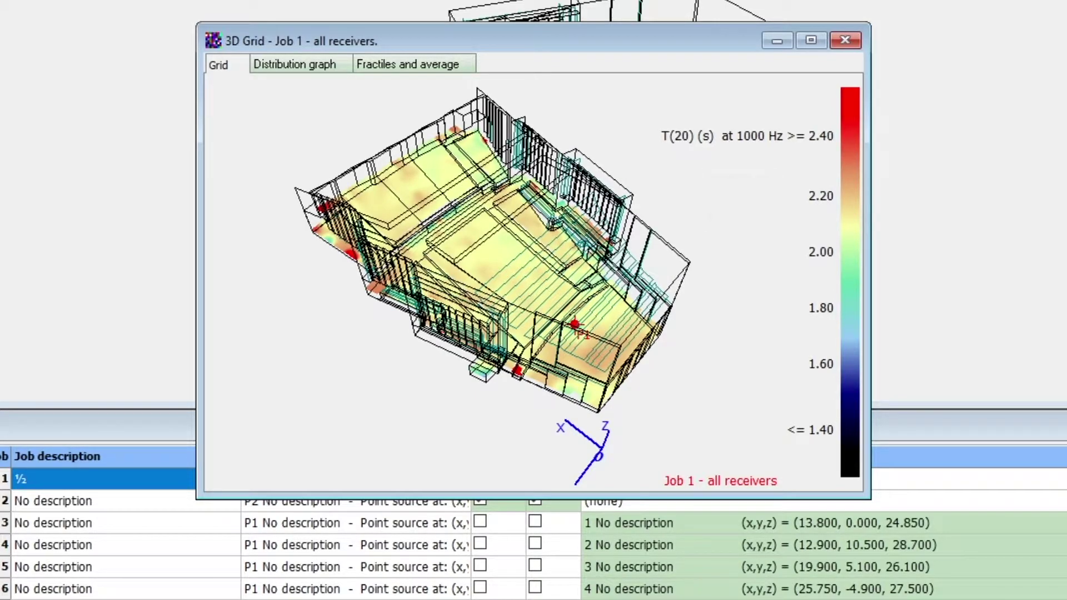
{"action": "key", "text": "ctrl+l"}
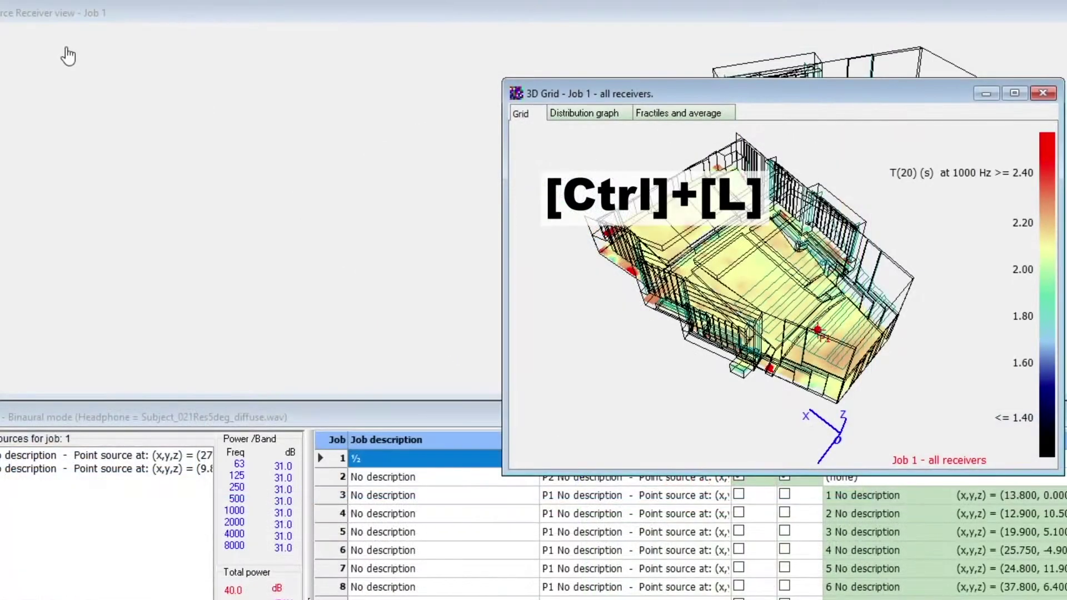
Activate INTERIORWALLS, SIDEREFLECTOR and STAGE layers, then switch off layer filtering.
{"action": "key", "text": "ctrl+l"}
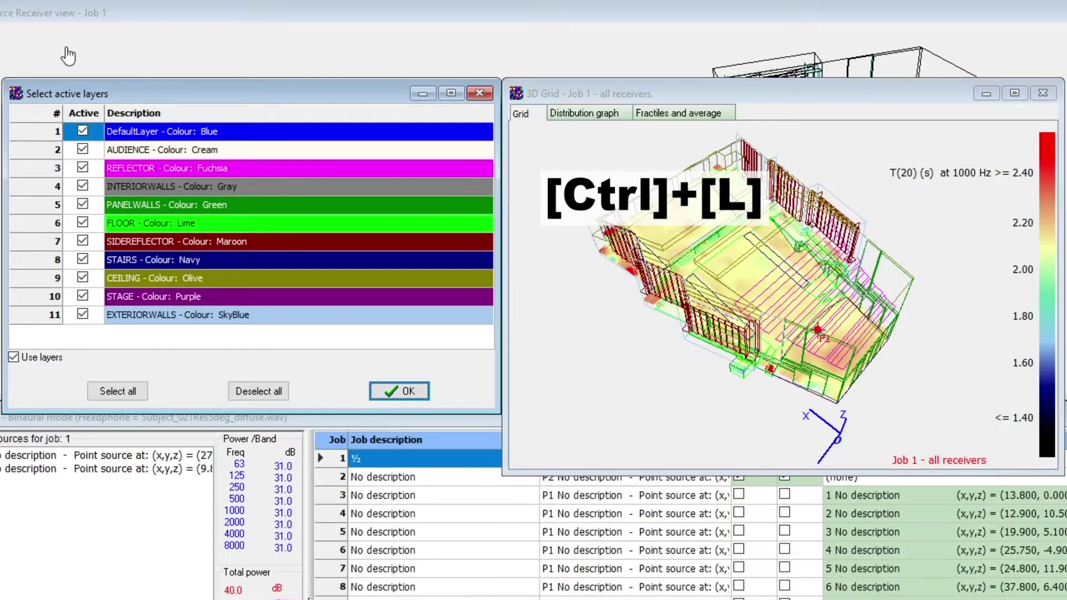
{"action": "left_click", "coordinate": [255, 392]}
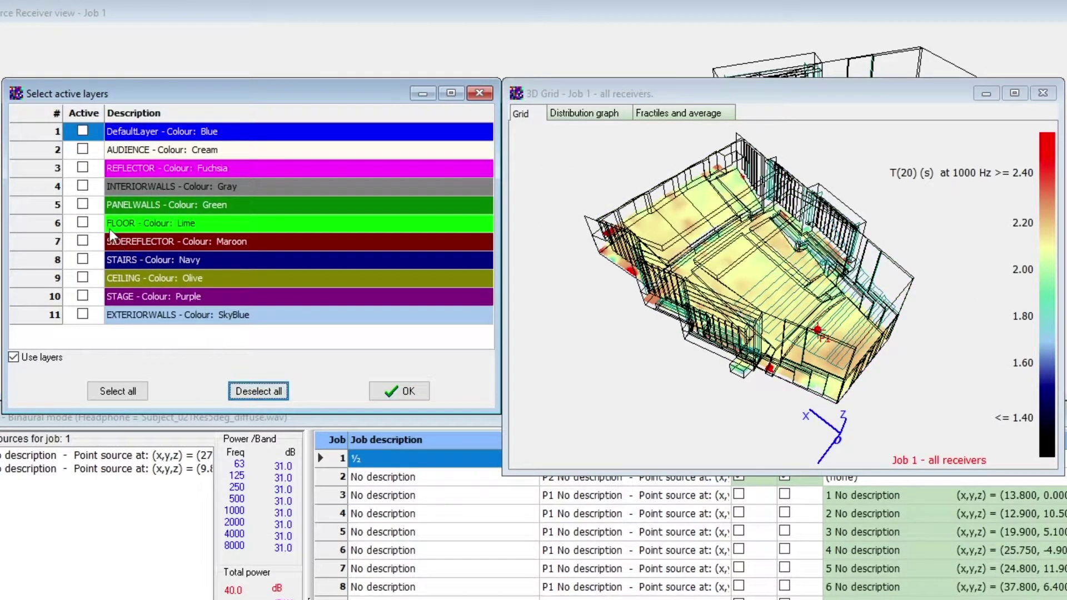
{"action": "left_click", "coordinate": [83, 186]}
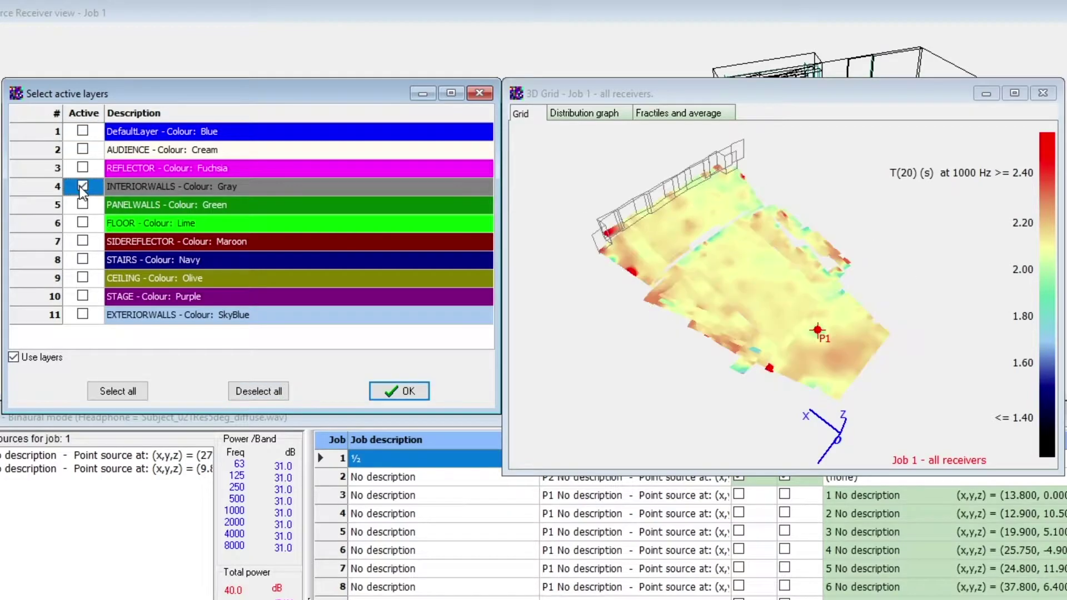
{"action": "left_click", "coordinate": [83, 241]}
{"action": "left_click", "coordinate": [84, 295]}
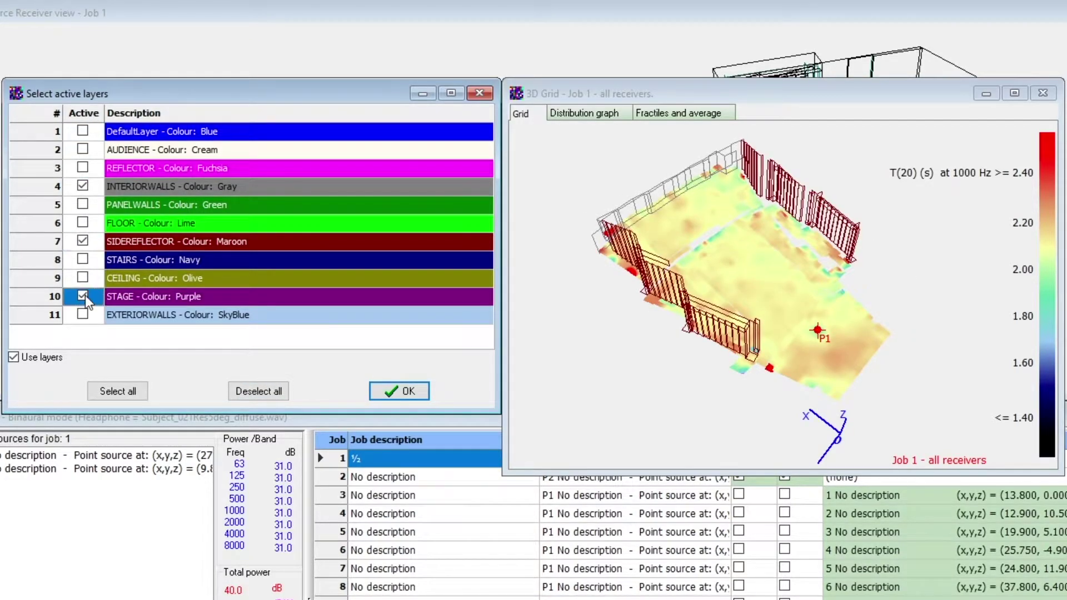
{"action": "left_click", "coordinate": [395, 389]}
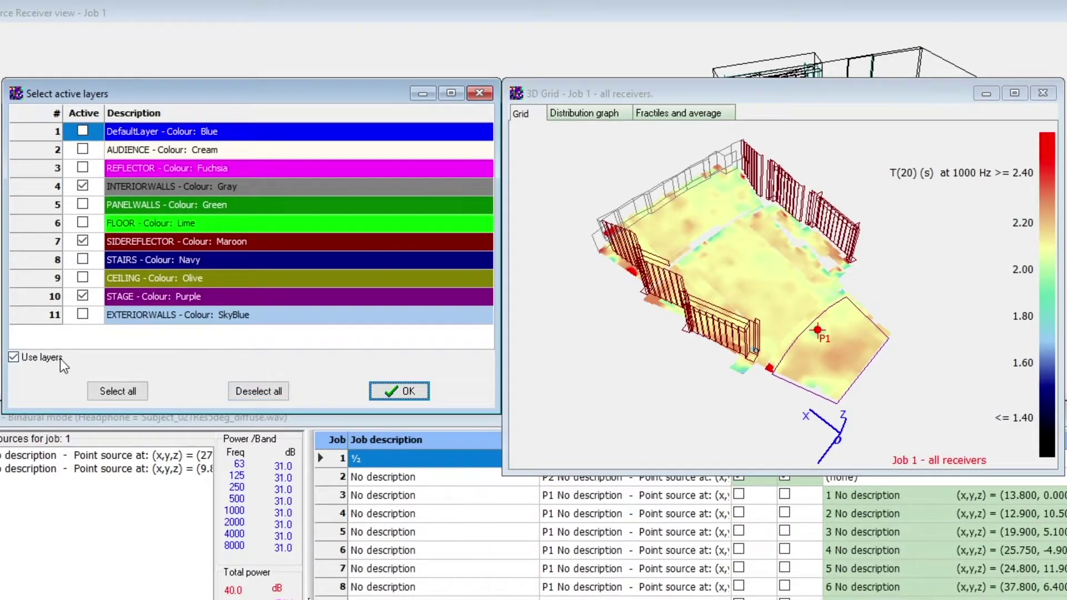
{"action": "left_click", "coordinate": [60, 358]}
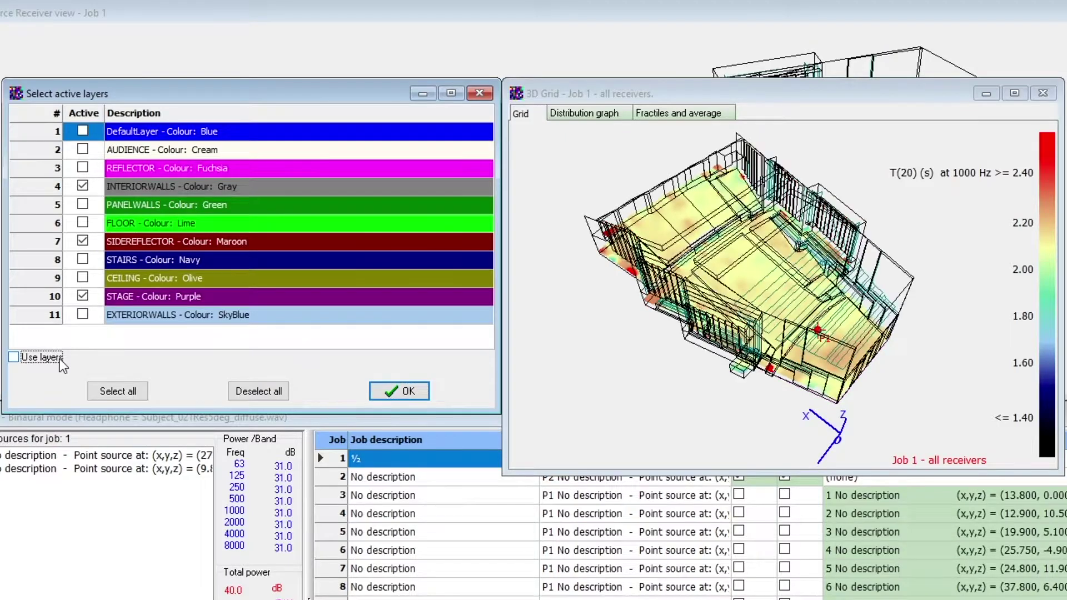
{"action": "left_click", "coordinate": [407, 395]}
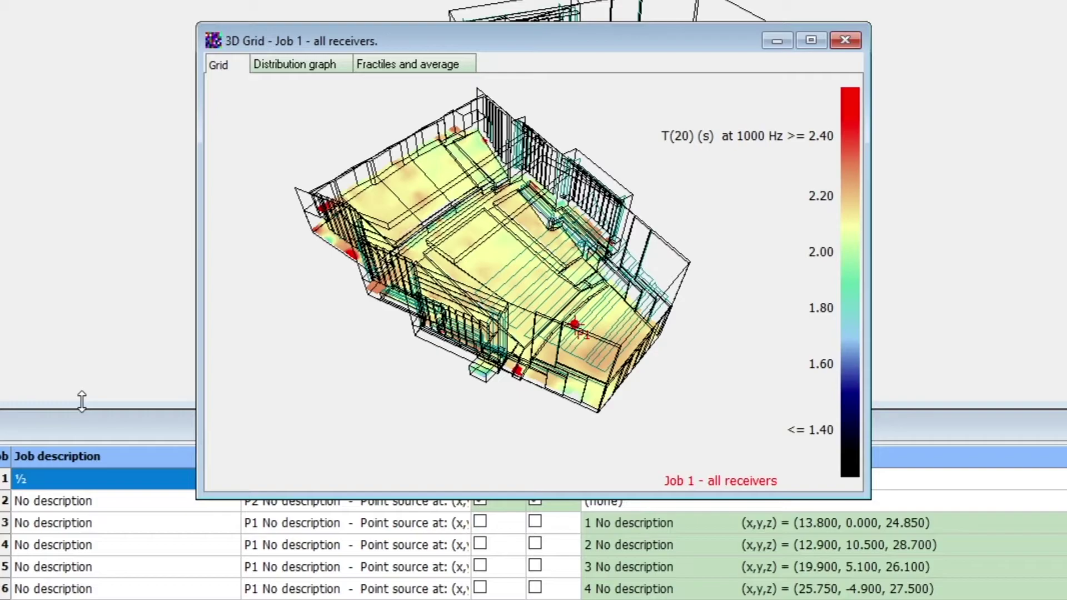
Show the T(20) map with metre axes, rotate it, then step through side, front and plan views.
{"action": "key", "text": "p"}
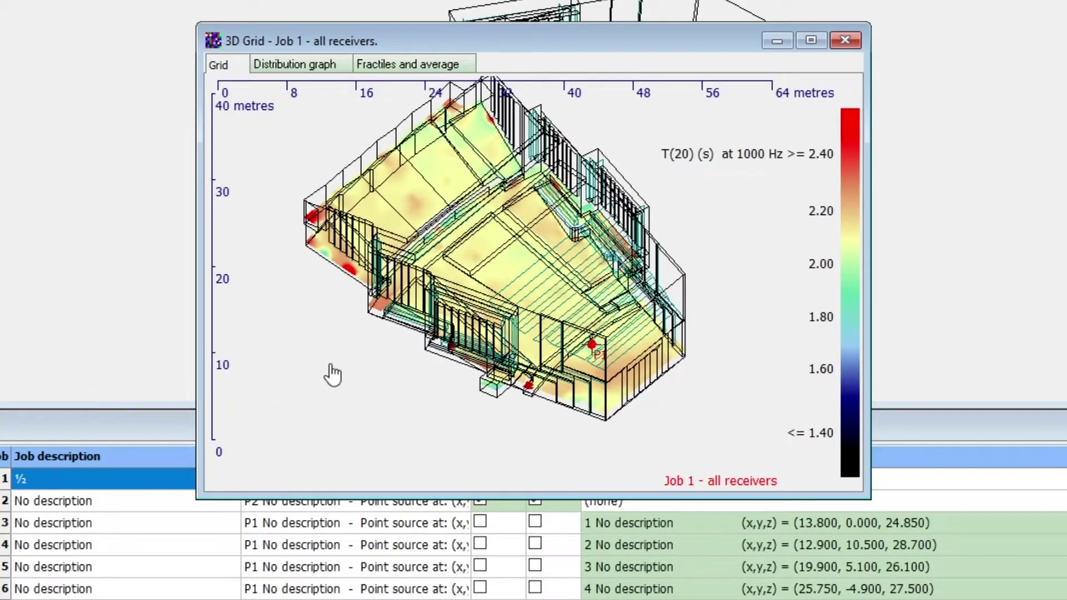
{"action": "mouse_move", "coordinate": [333, 368]}
{"action": "left_mouse_down"}
{"action": "mouse_move", "coordinate": [361, 356]}
{"action": "mouse_move", "coordinate": [422, 280]}
{"action": "left_mouse_up"}
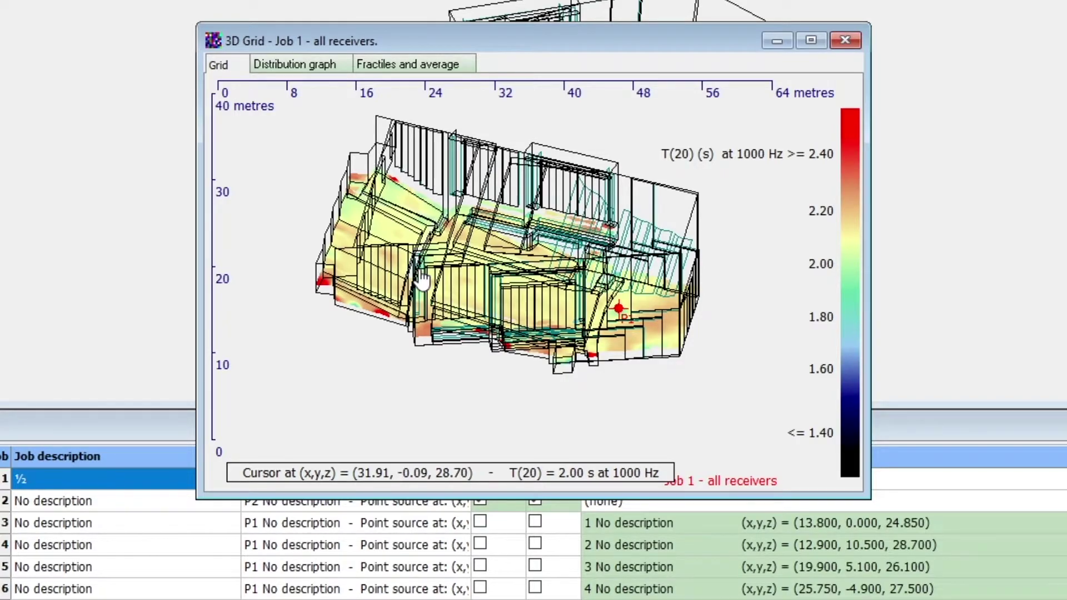
{"action": "key", "text": "ctrl+f"}
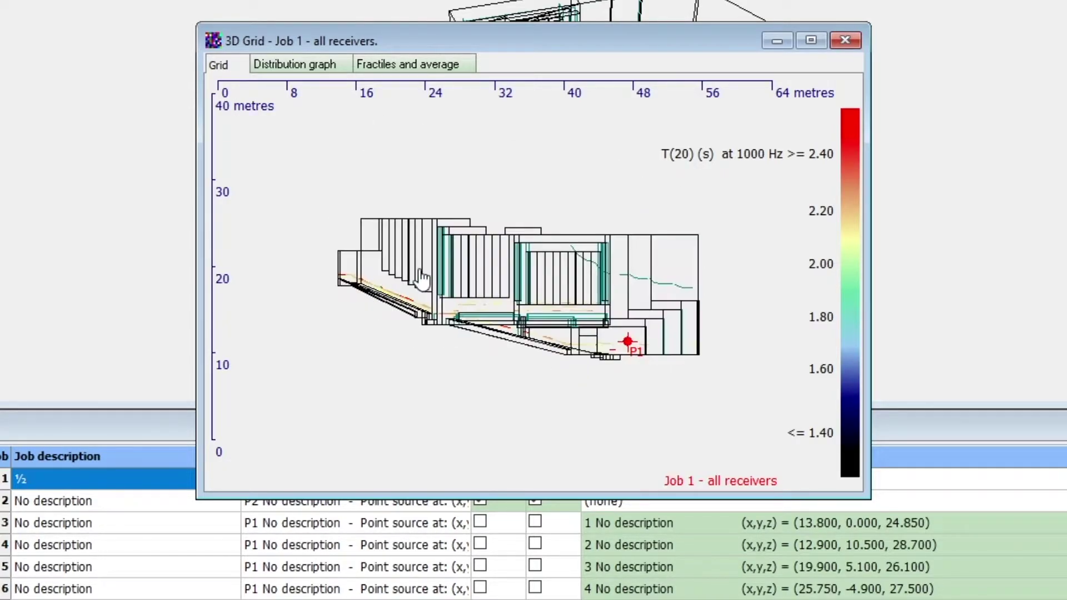
{"action": "key", "text": "ctrl+t"}
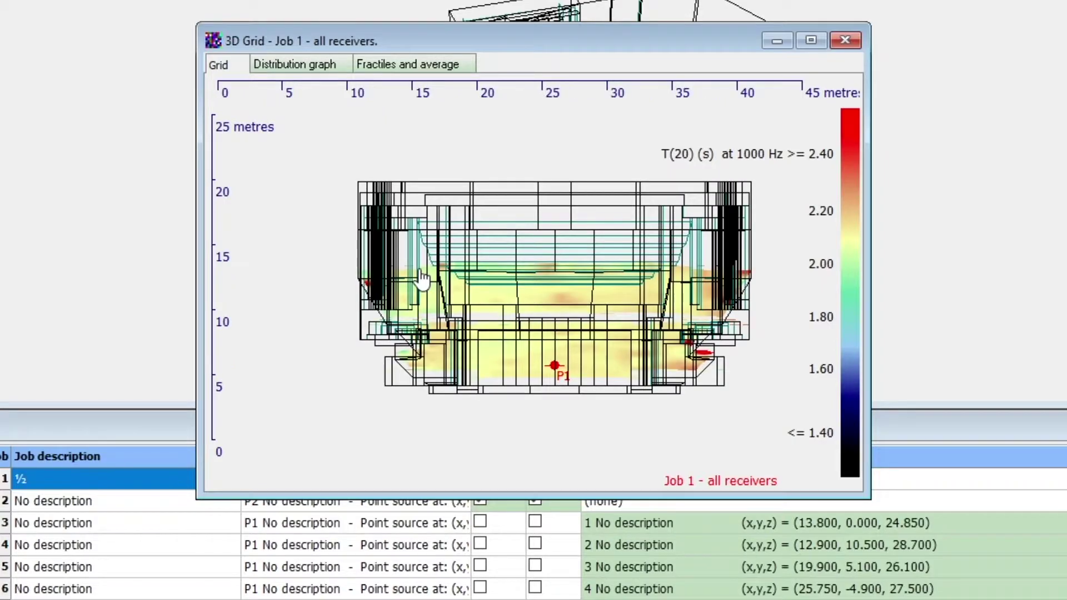
{"action": "key", "text": "ctrl+t"}
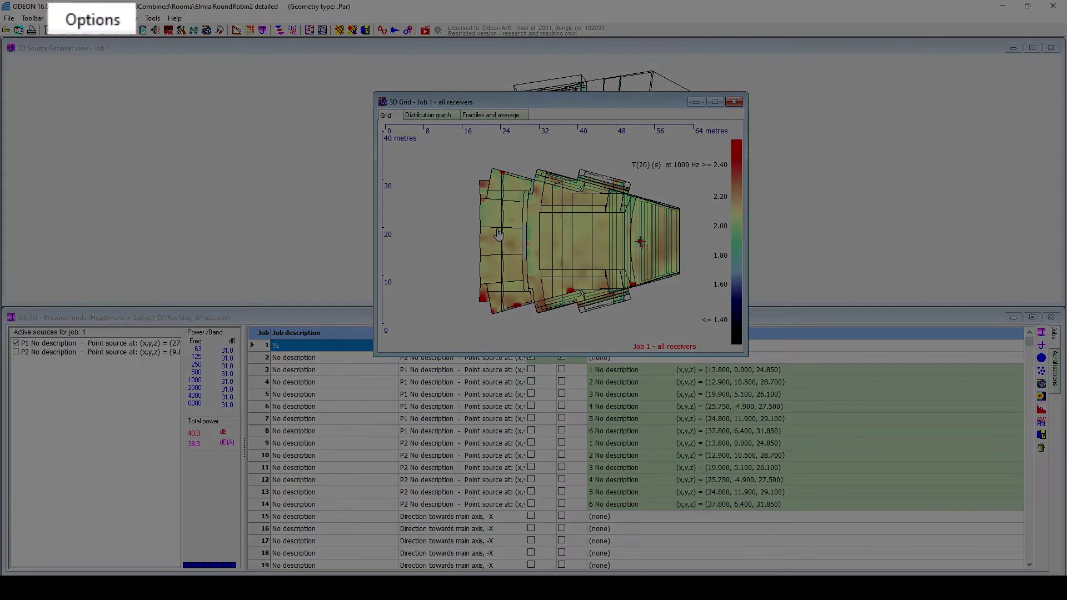
Set dimension units to feet (0.3048 m) in Program setup's Other settings and close it.
{"action": "left_click", "coordinate": [114, 26]}
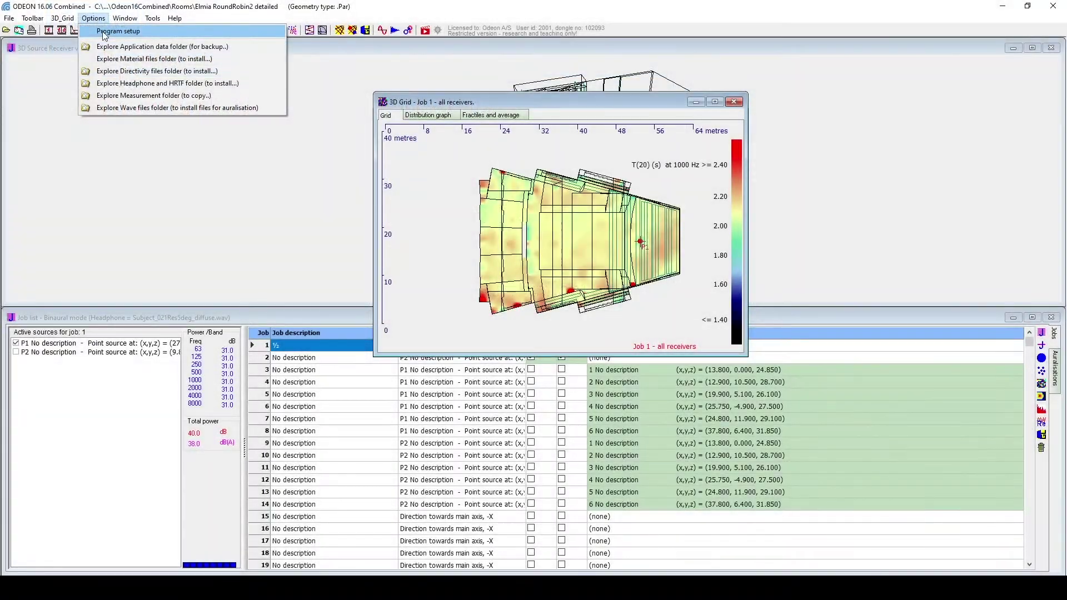
{"action": "left_click", "coordinate": [103, 33]}
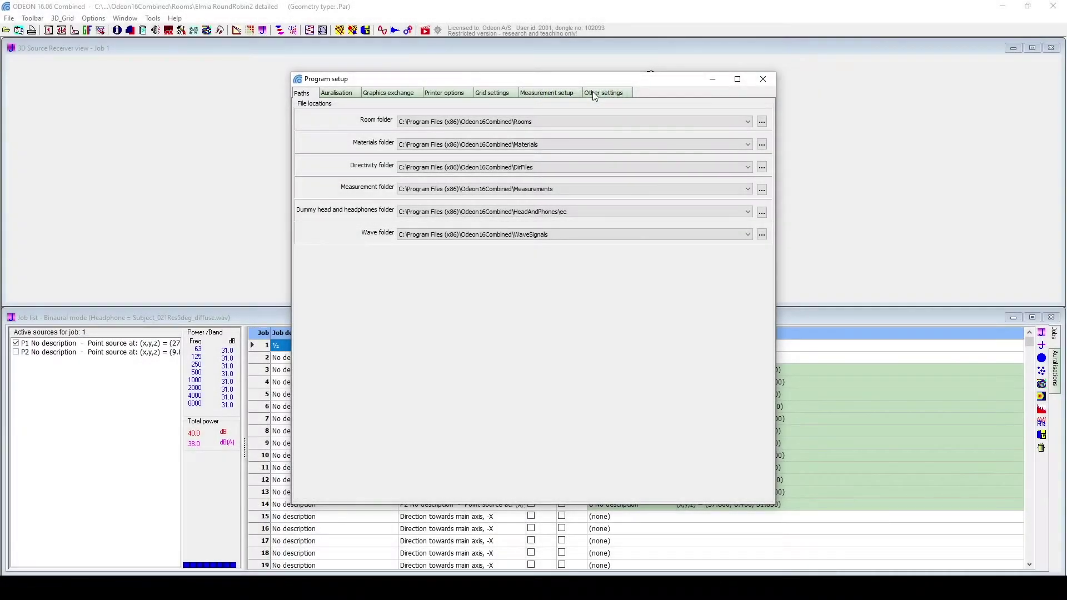
{"action": "left_click", "coordinate": [592, 91]}
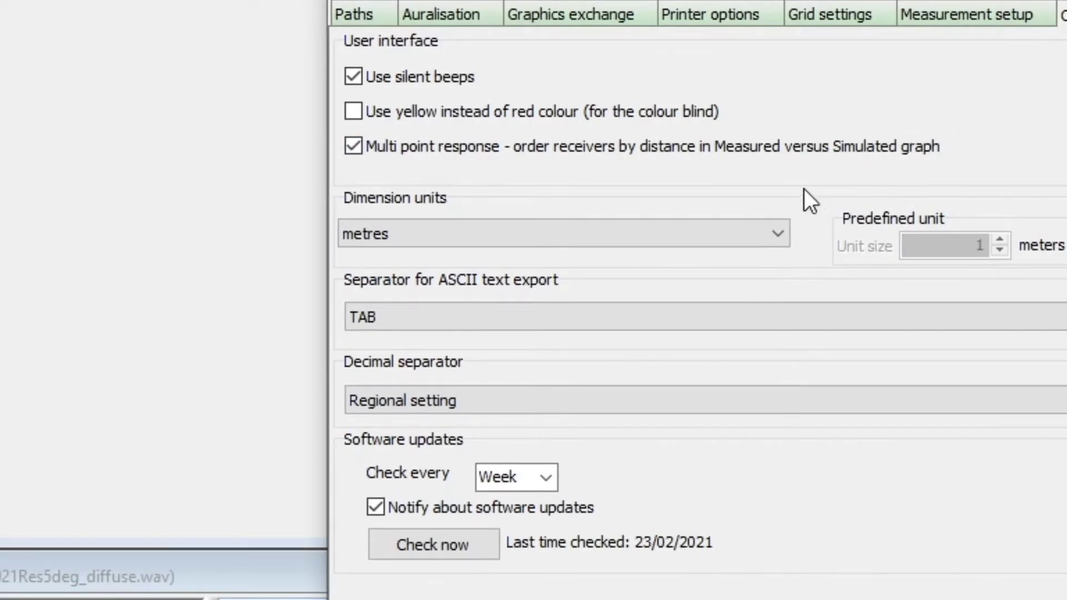
{"action": "left_click", "coordinate": [770, 232]}
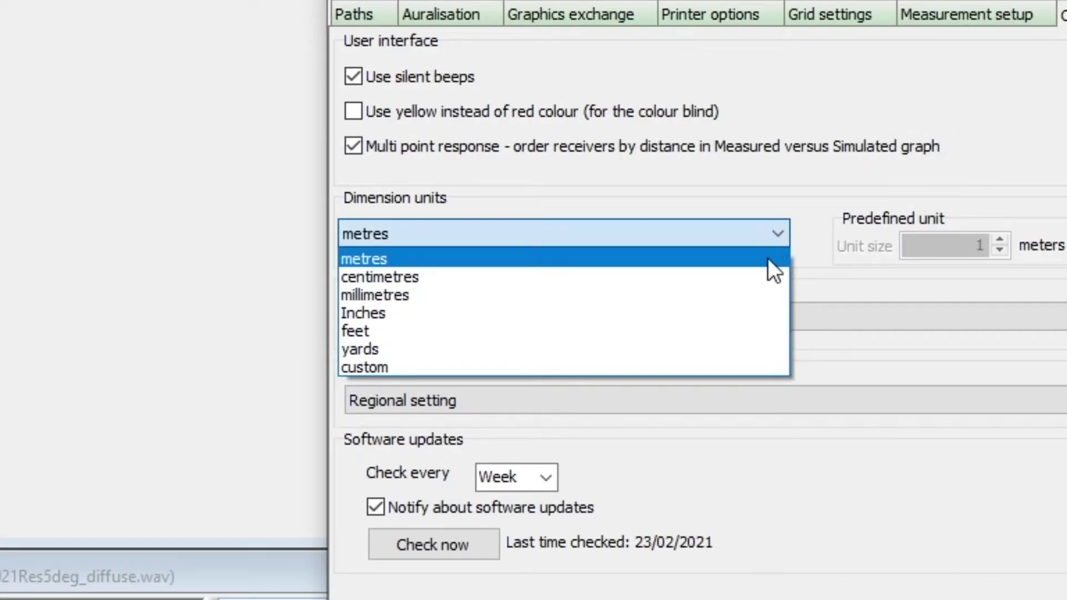
{"action": "left_click", "coordinate": [768, 329]}
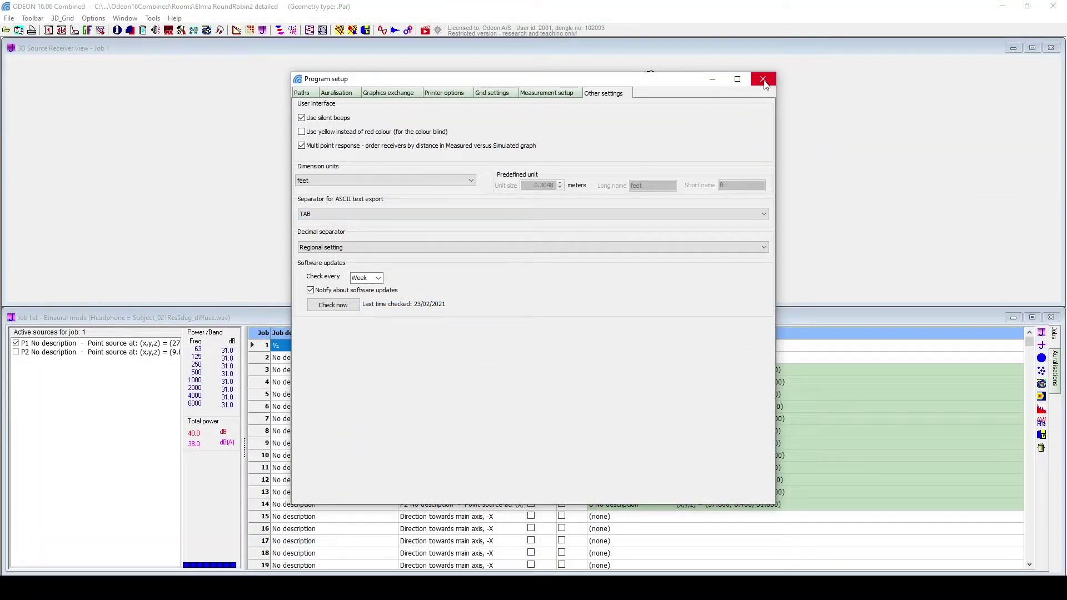
{"action": "left_click", "coordinate": [763, 80]}
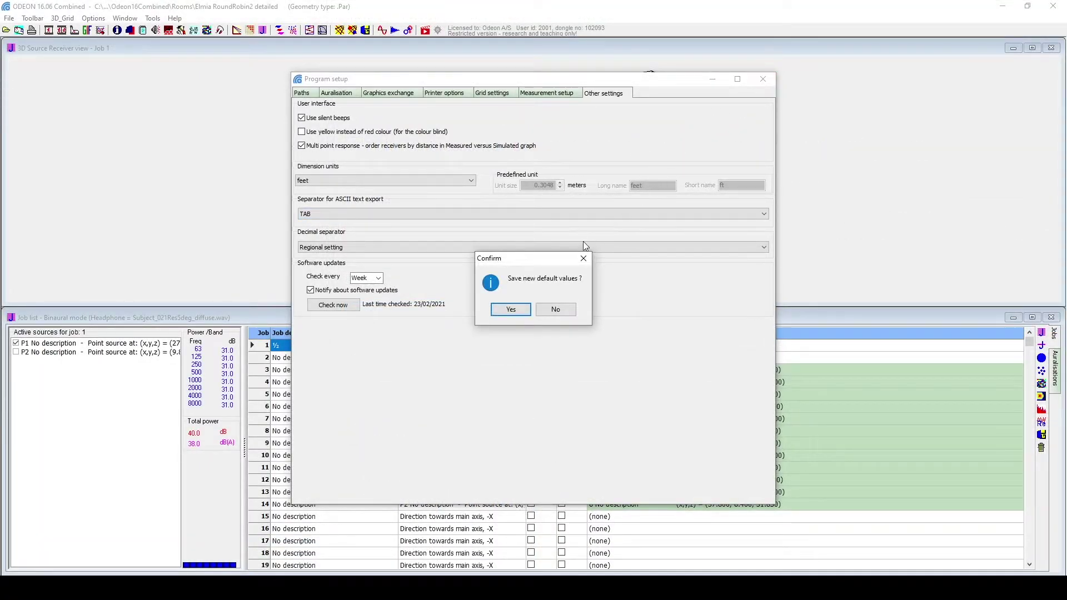
Save feet as the new default unit for the 3D grid axes.
{"action": "left_click", "coordinate": [515, 312]}
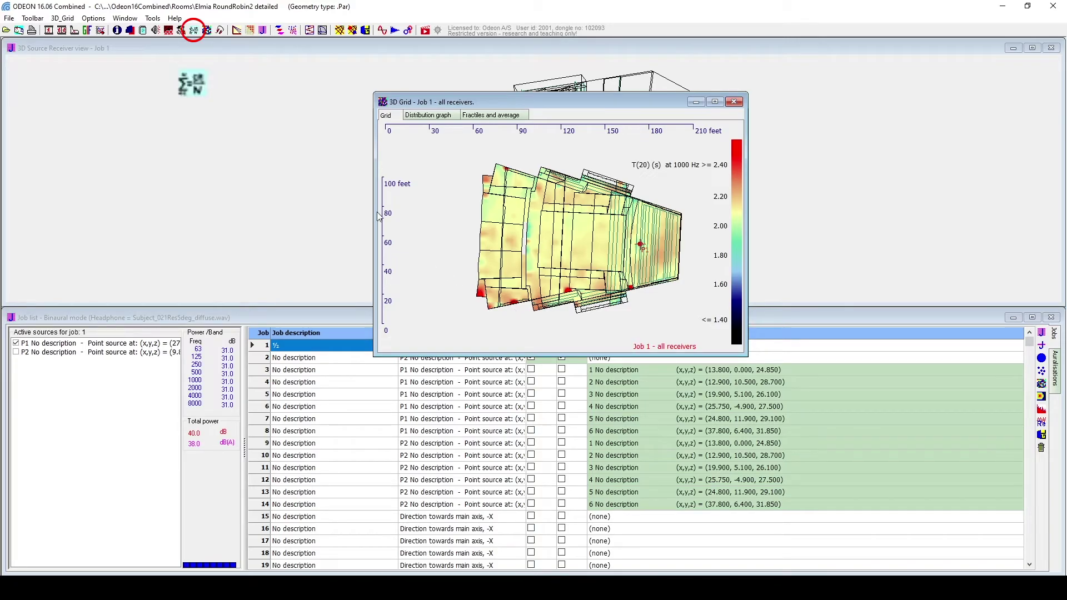
In the expanded parameter tables, give T_20 a manual grid range from 2.00 to 2.20.
{"action": "left_click", "coordinate": [193, 31]}
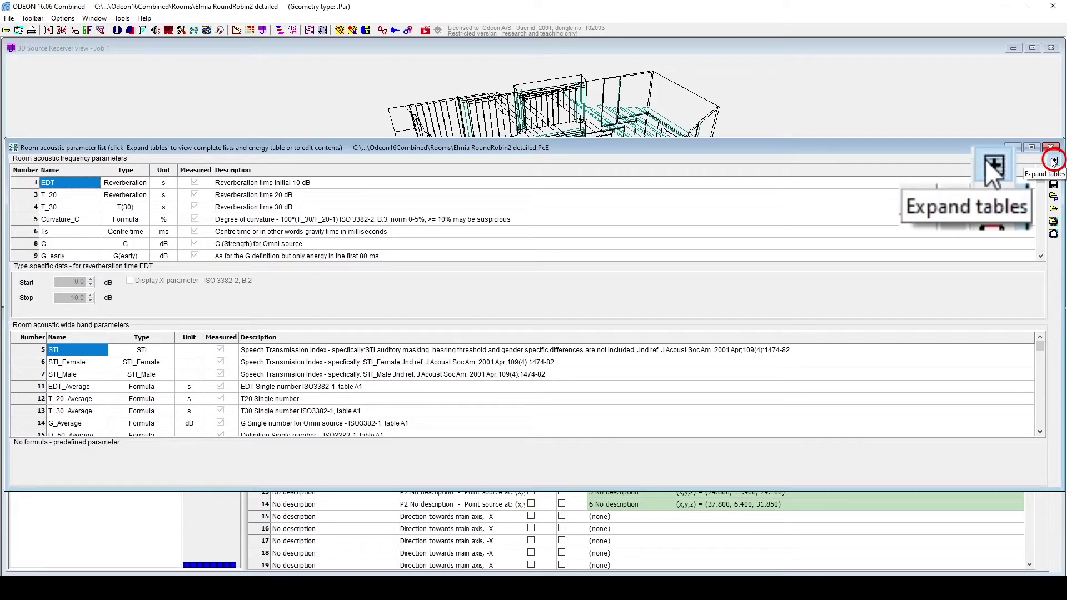
{"action": "left_click", "coordinate": [1053, 162]}
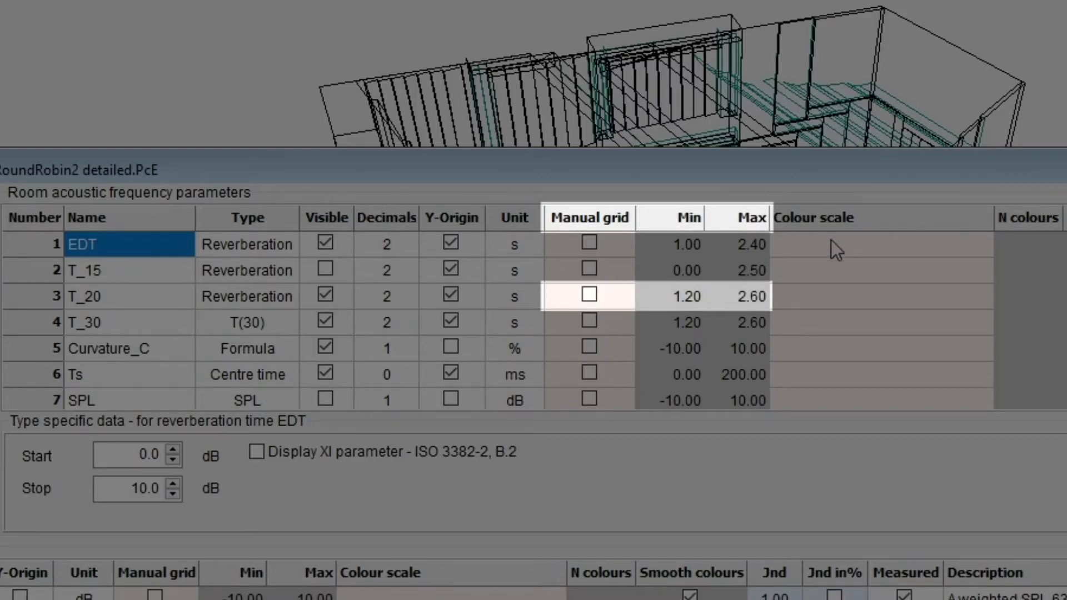
{"action": "left_click", "coordinate": [589, 294]}
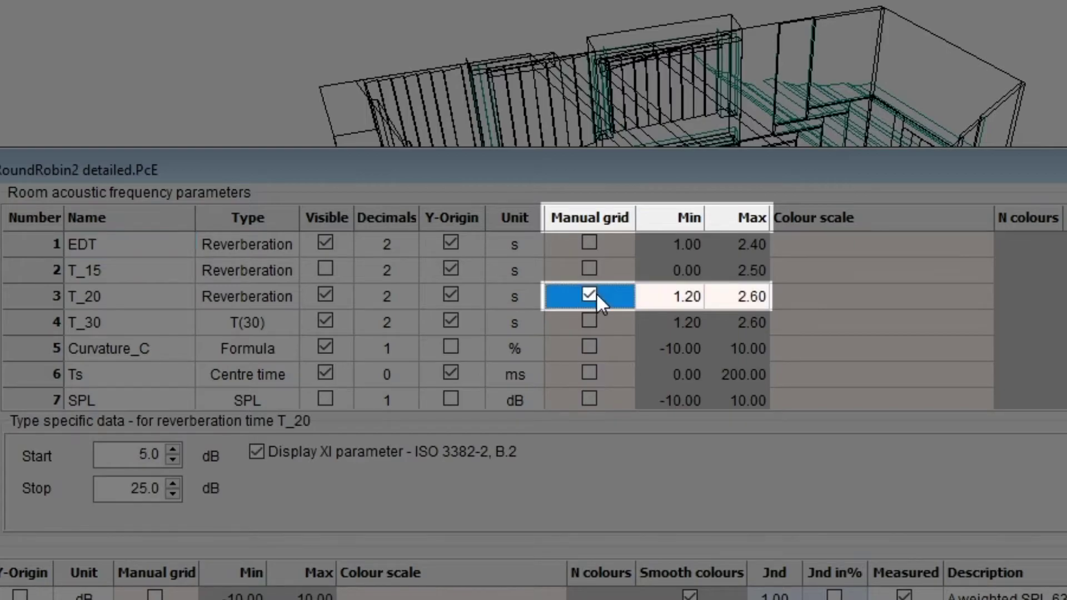
{"action": "left_click", "coordinate": [654, 293]}
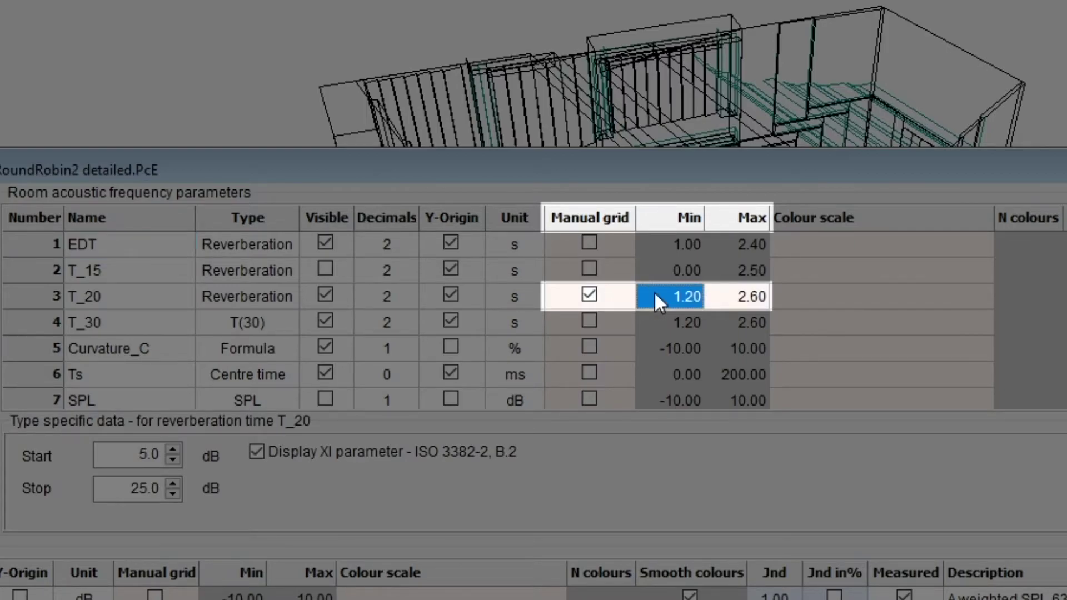
{"action": "left_click", "coordinate": [654, 291]}
{"action": "type", "text": "2"}
{"action": "key", "text": "Return"}
{"action": "left_click", "coordinate": [733, 294]}
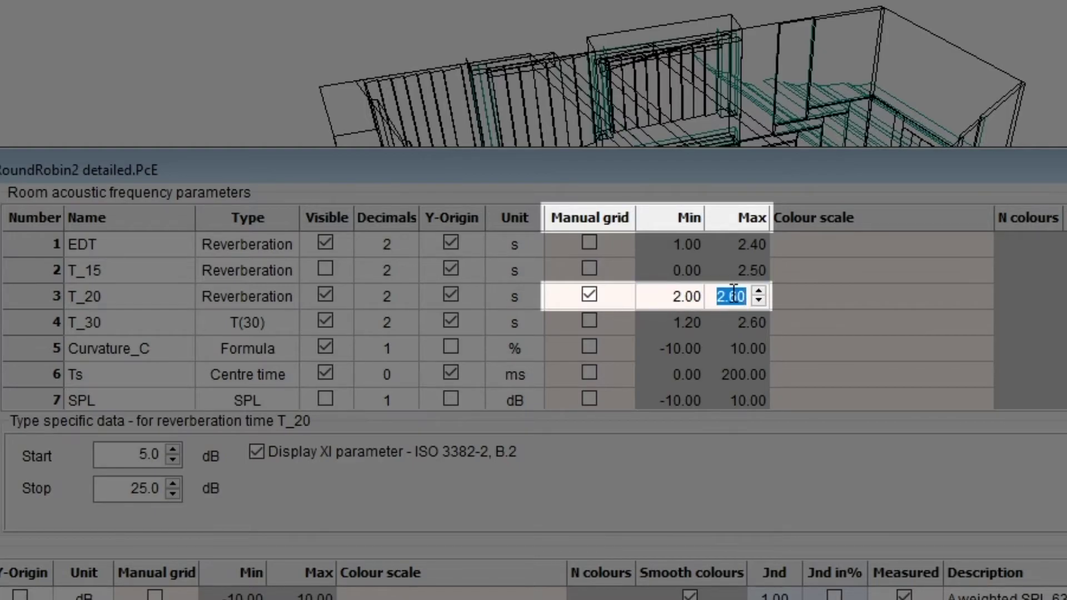
{"action": "type", "text": "2.2"}
{"action": "key", "text": "Return"}
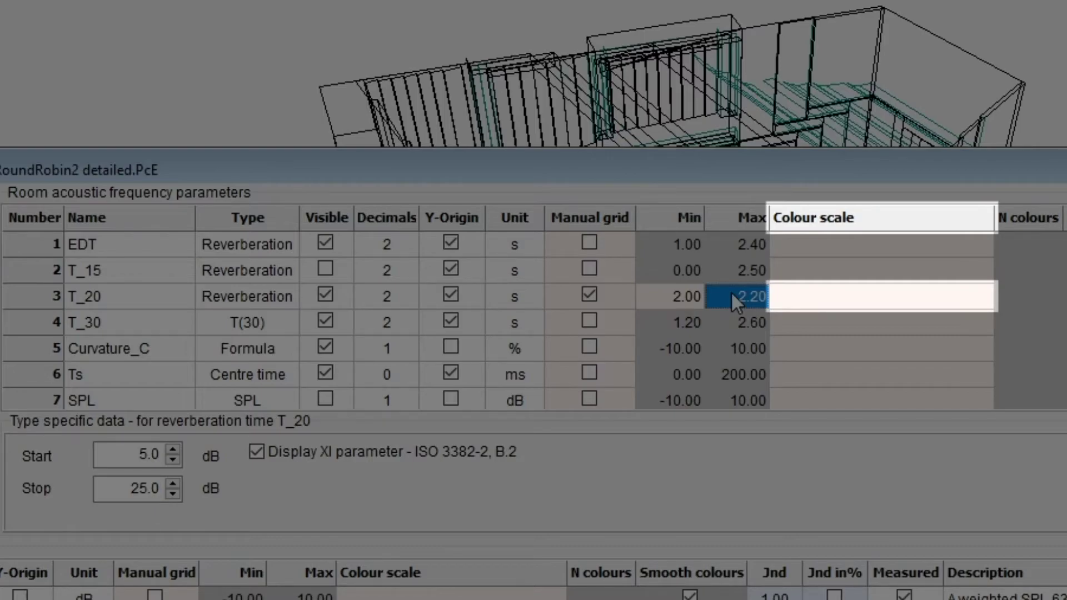
Switch T_20's colour scale to DuranAudio, giving 86 colours.
{"action": "left_click", "coordinate": [821, 294]}
{"action": "left_click", "coordinate": [819, 290]}
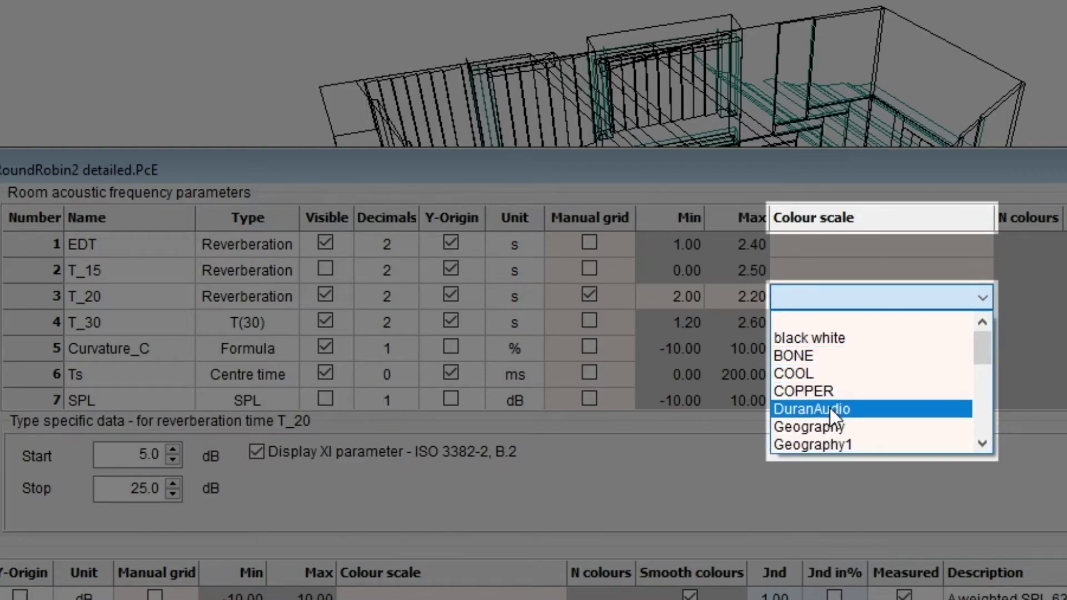
{"action": "left_click", "coordinate": [830, 409]}
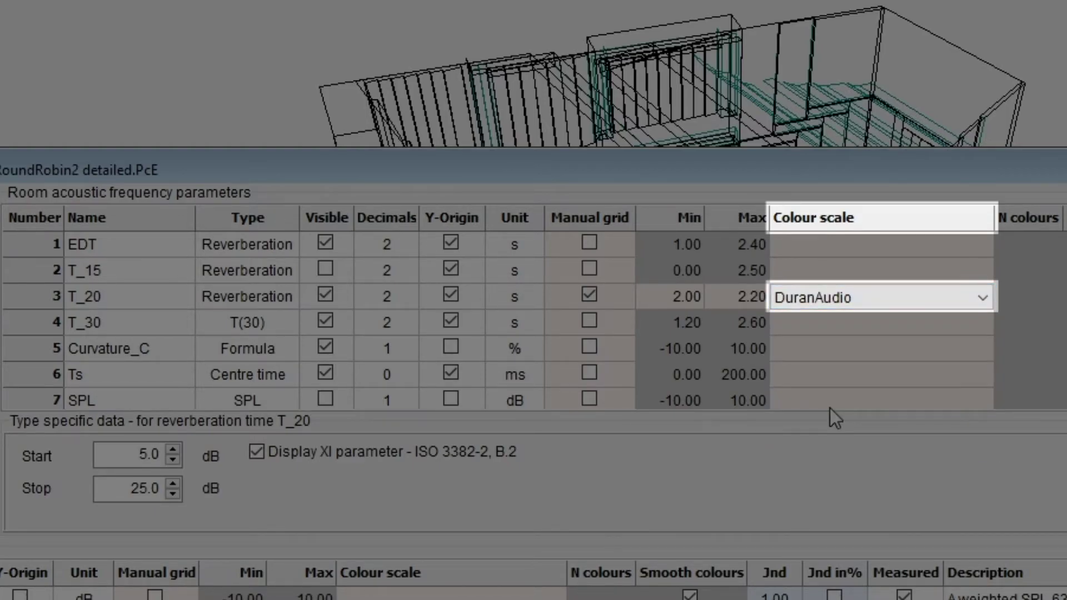
{"action": "key", "text": "Return"}
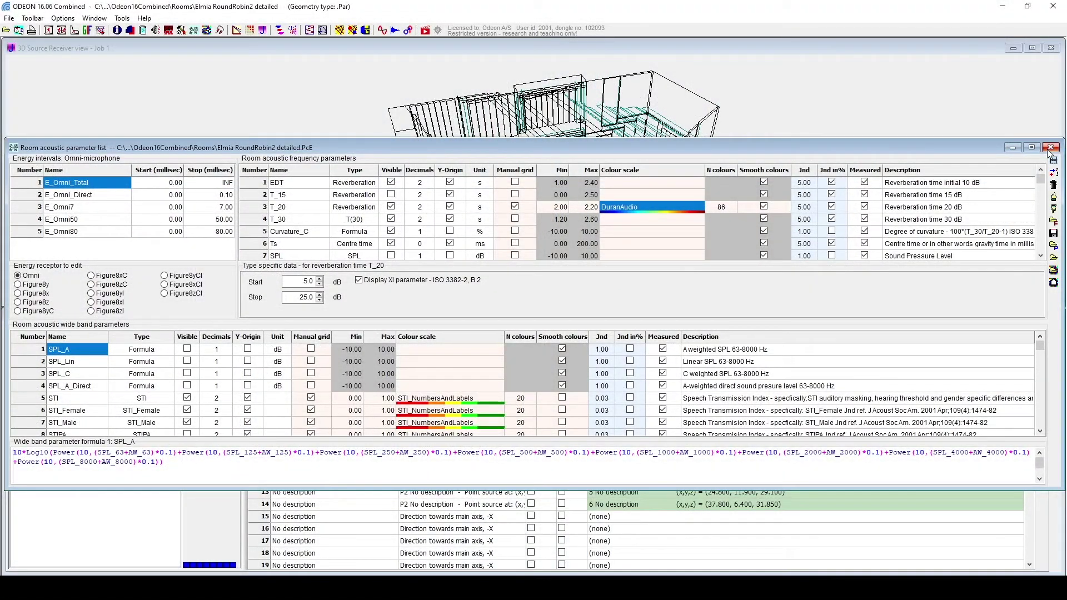
Show the T(20) 2.00–2.20 s DuranAudio grid map and copy its image.
{"action": "left_click", "coordinate": [1049, 148]}
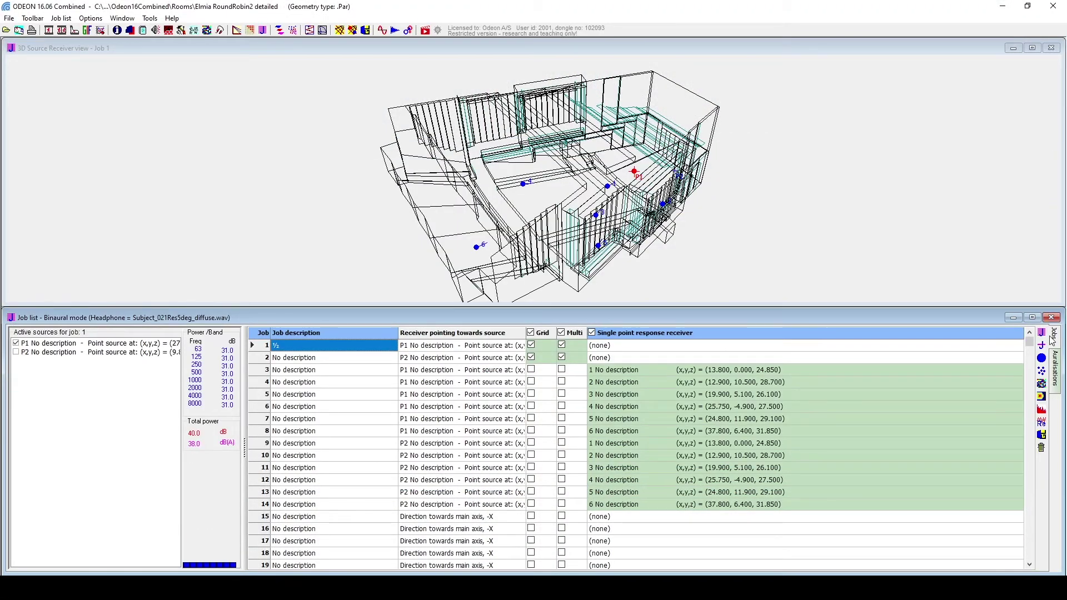
{"action": "left_click", "coordinate": [1042, 385]}
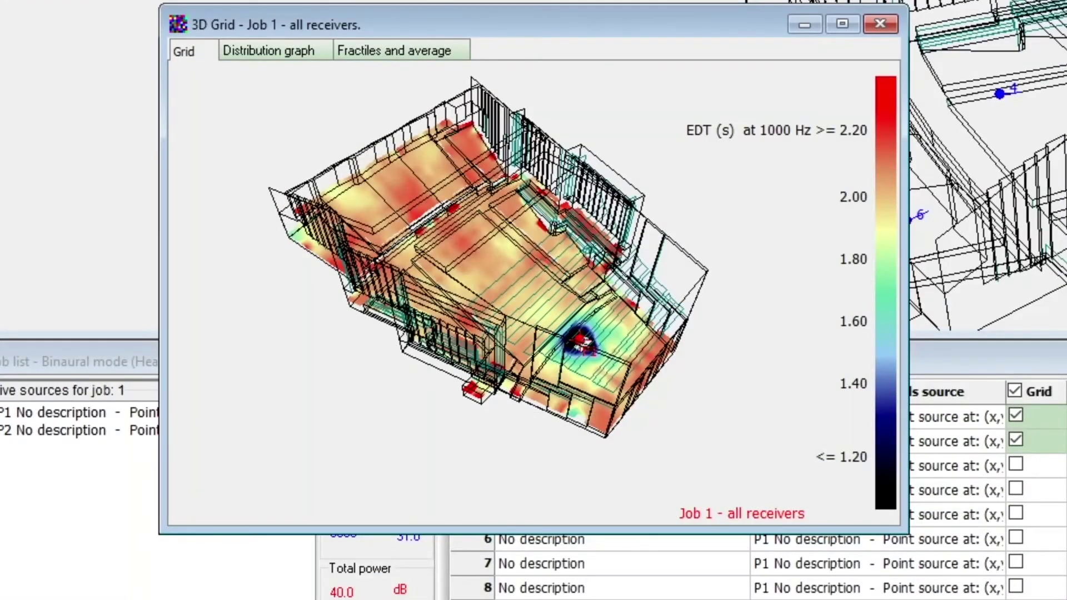
{"action": "key", "text": "Down"}
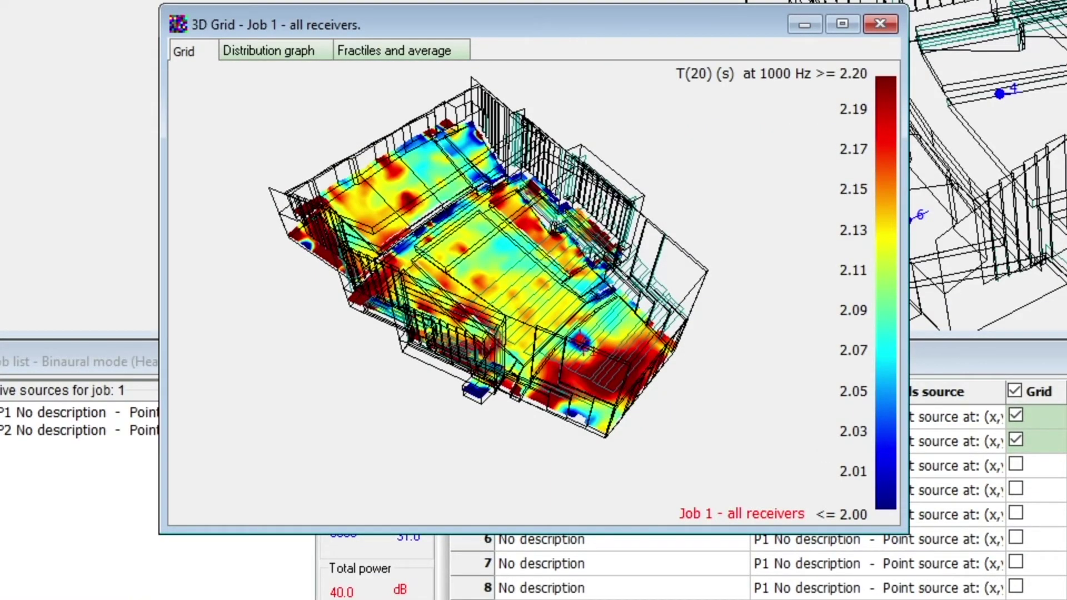
{"action": "key", "text": "ctrl+c"}
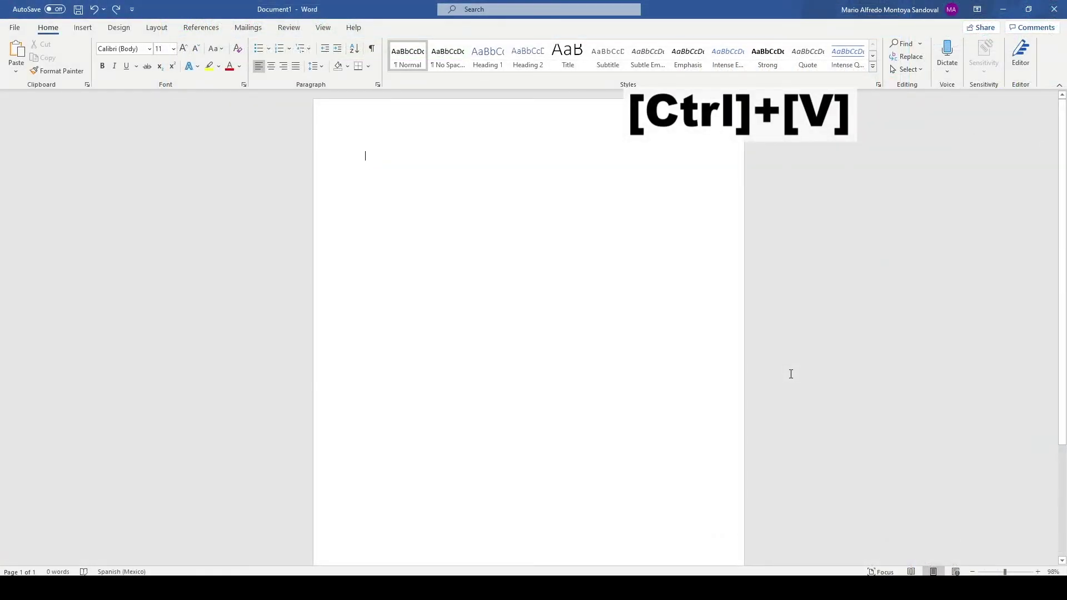
Paste the T(20) grid image with its colour scale into the blank Word document.
{"action": "key", "text": "ctrl+v"}
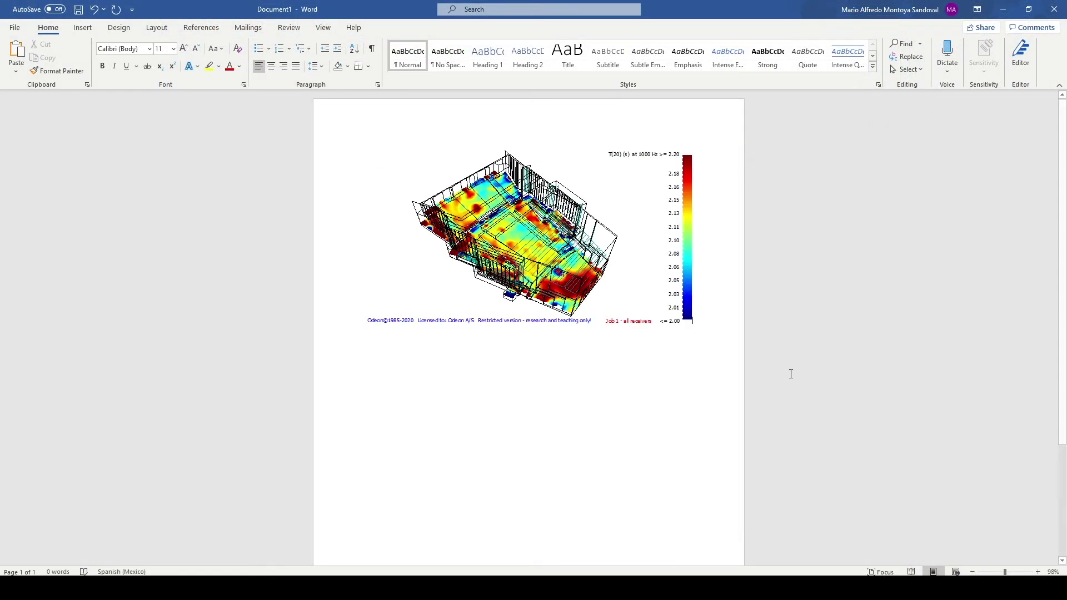